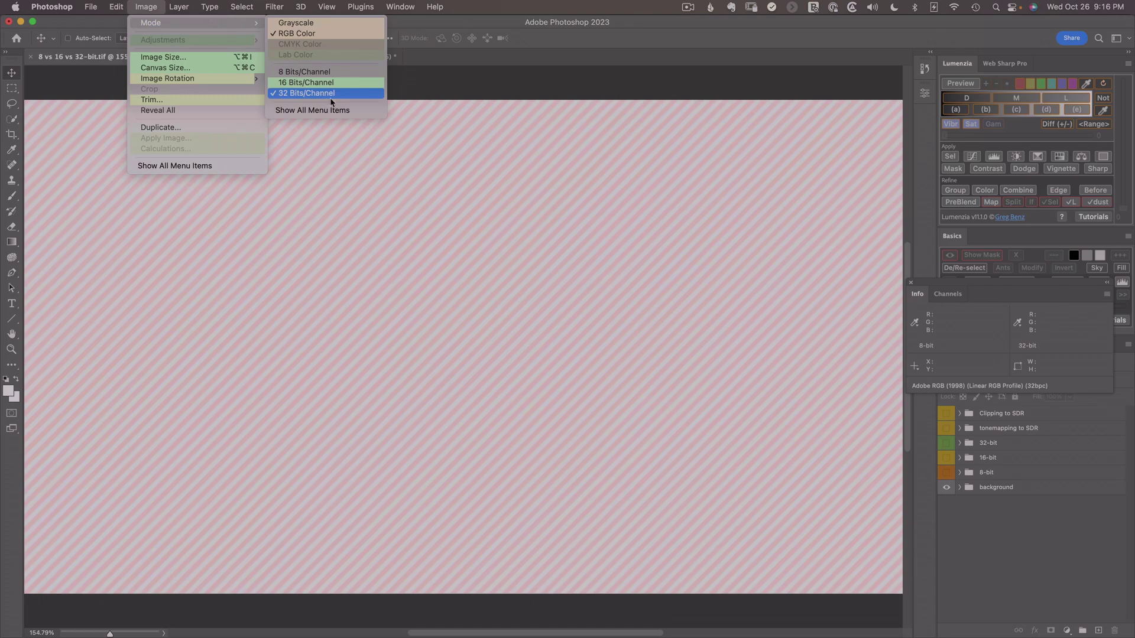
Close the colour mode menu and show the 8-bit, 16-bit and 32-bit gradient groups
{"action": "left_click", "coordinate": [946, 473]}
{"action": "left_click", "coordinate": [947, 473]}
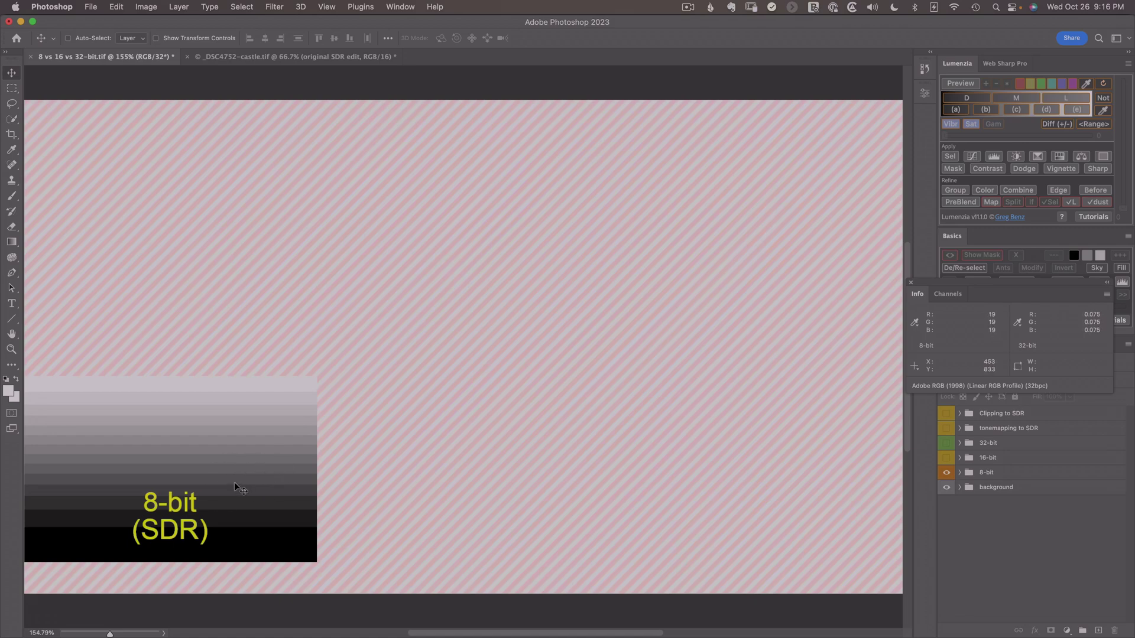
{"action": "left_click", "coordinate": [946, 459]}
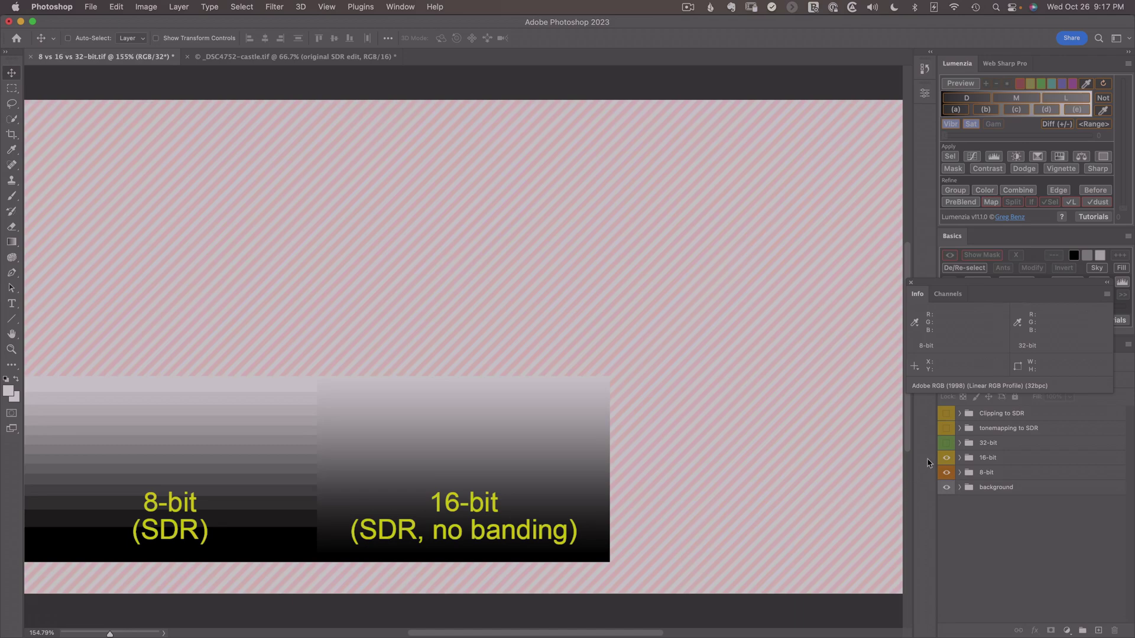
{"action": "left_click", "coordinate": [947, 444]}
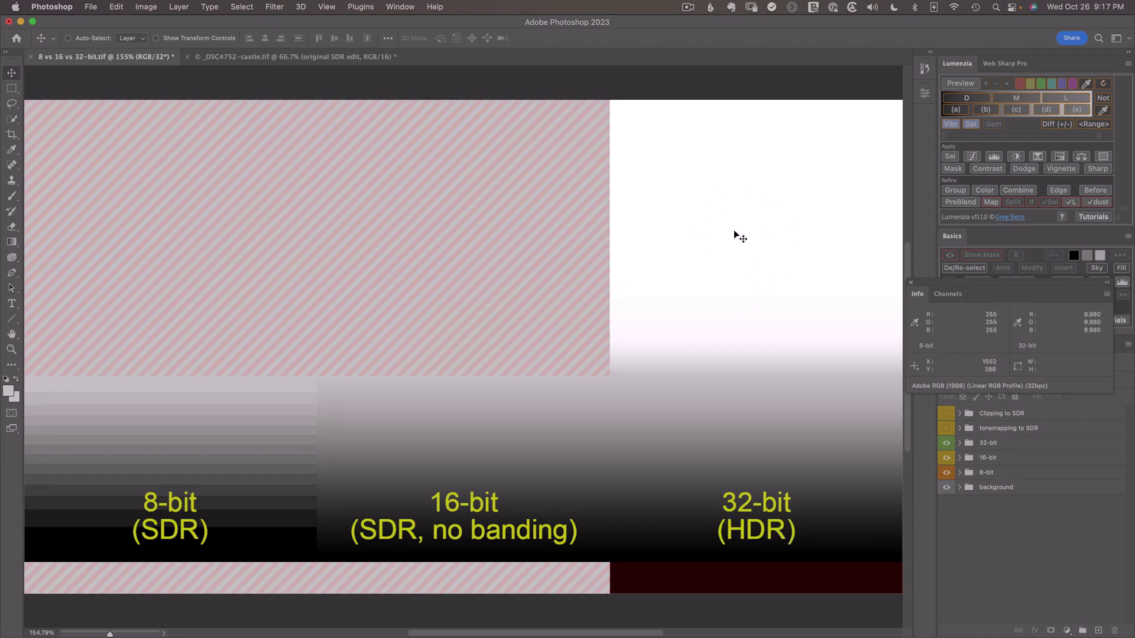
{"action": "left_click", "coordinate": [47, 4]}
{"action": "mouse_move", "coordinate": [45, 51]}
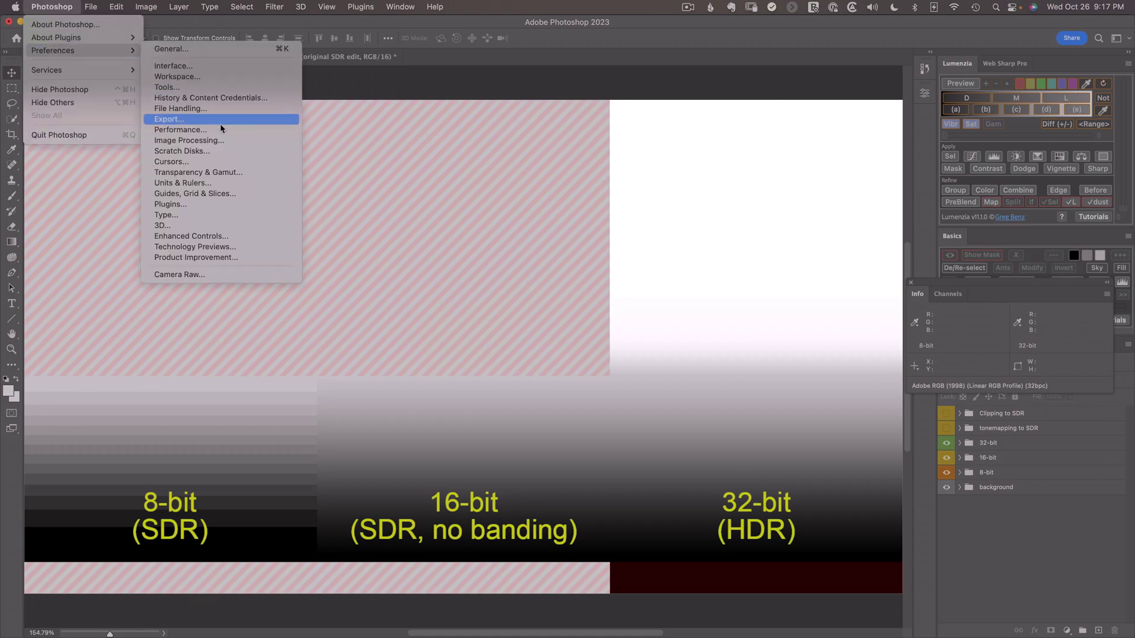
{"action": "left_click", "coordinate": [284, 247]}
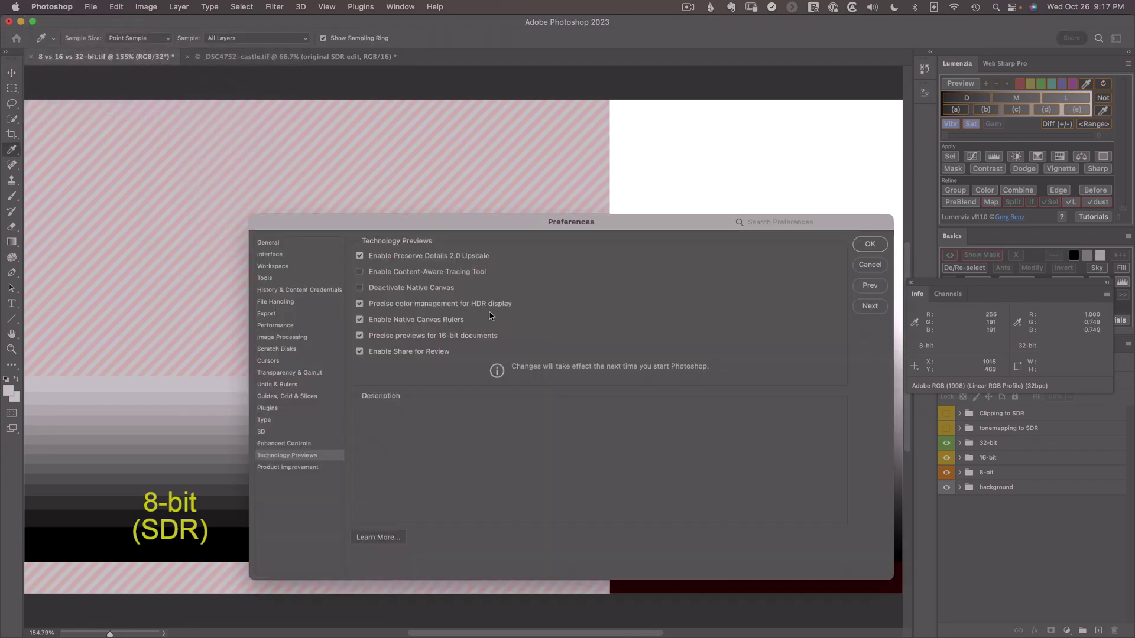
{"action": "mouse_move", "coordinate": [509, 306]}
{"action": "left_click", "coordinate": [870, 244]}
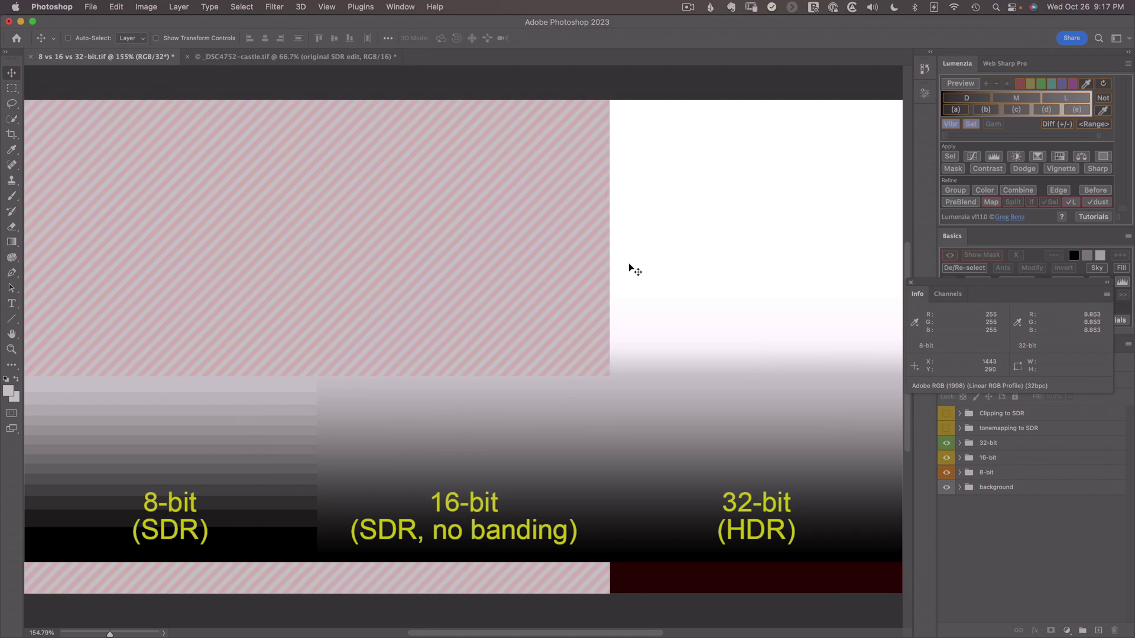
{"action": "left_click", "coordinate": [162, 633]}
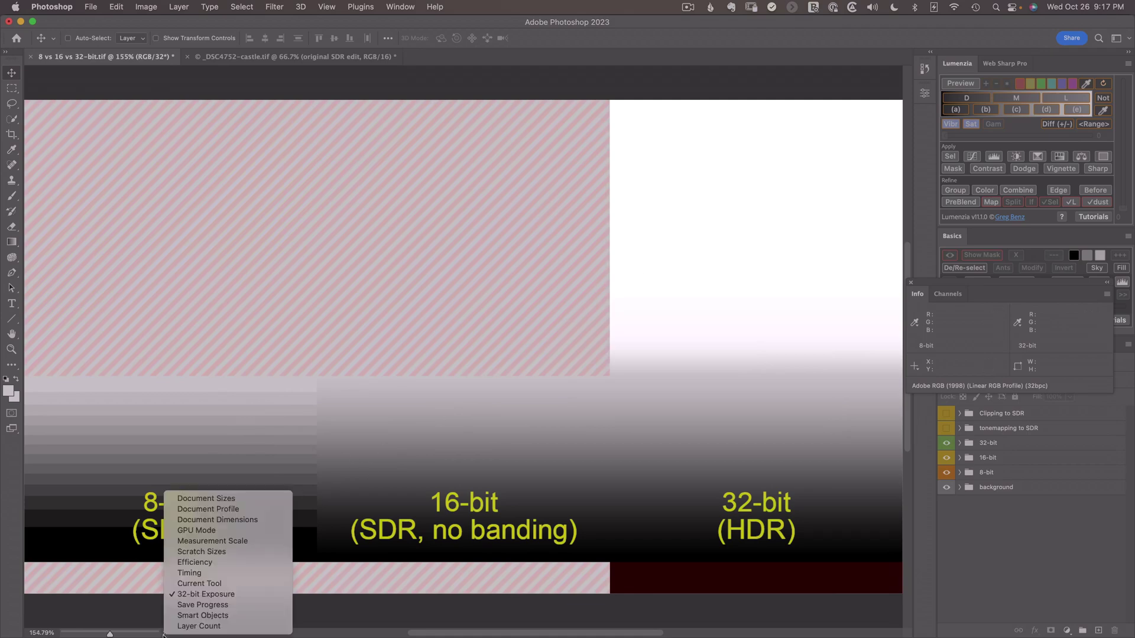
{"action": "left_click", "coordinate": [206, 598]}
{"action": "left_click_drag", "start_coordinate": [110, 634], "coordinate": [101, 634]}
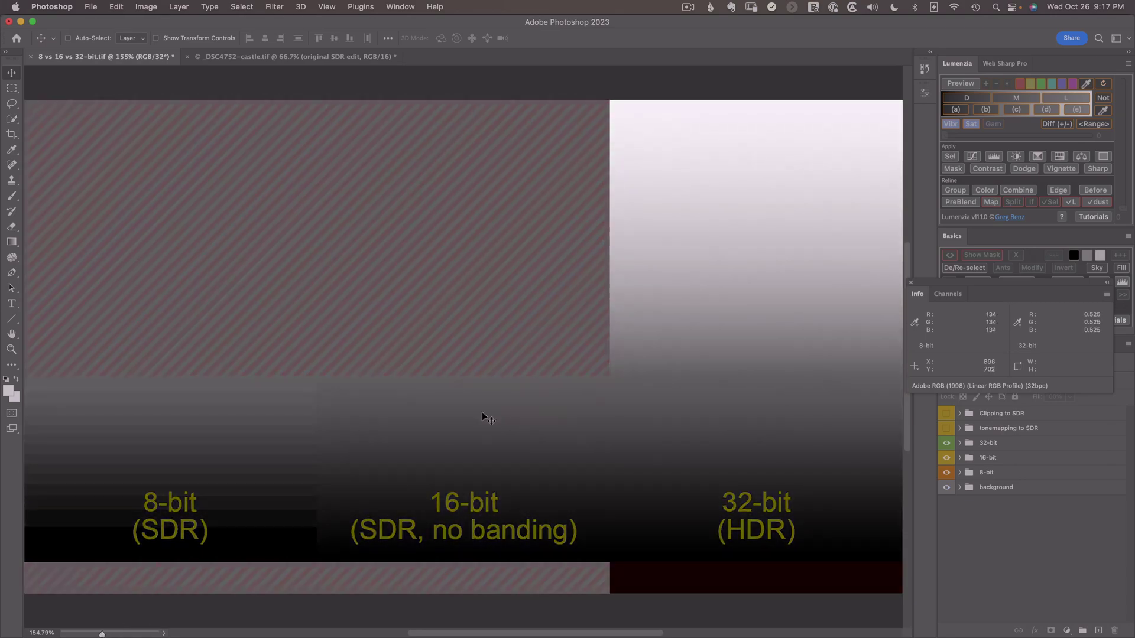
{"action": "left_click_drag", "start_coordinate": [102, 634], "coordinate": [99, 634]}
{"action": "double_click", "coordinate": [98, 634]}
{"action": "double_click", "coordinate": [100, 635]}
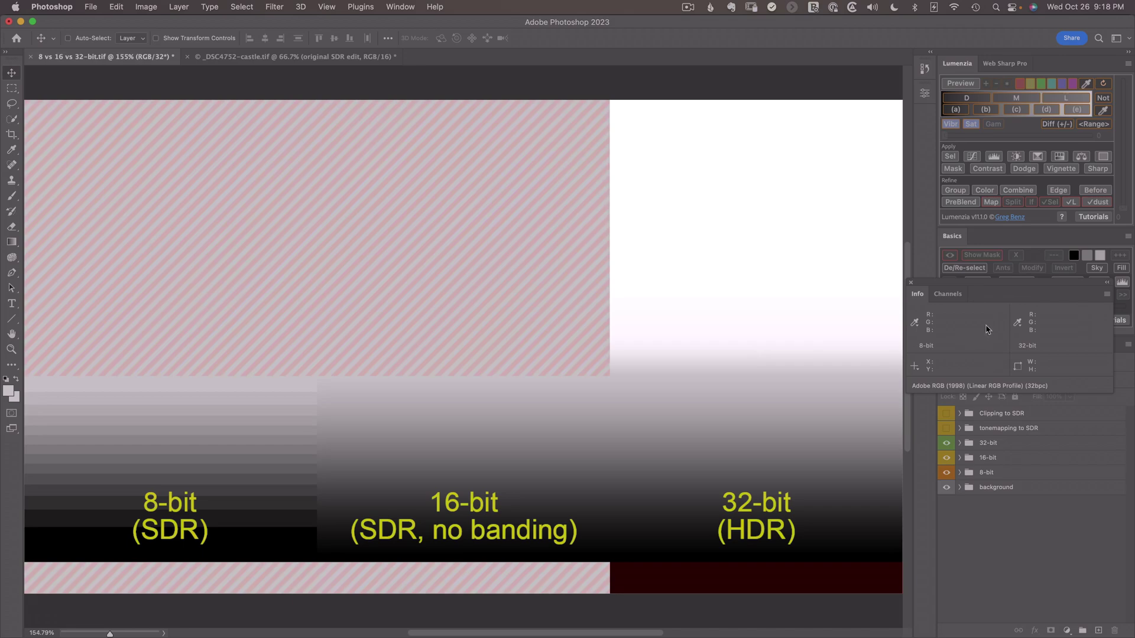
Check the Window panel list, then open the second Info sample's readout modes with 32-bit (0.0-1.0)
{"action": "left_click", "coordinate": [407, 9]}
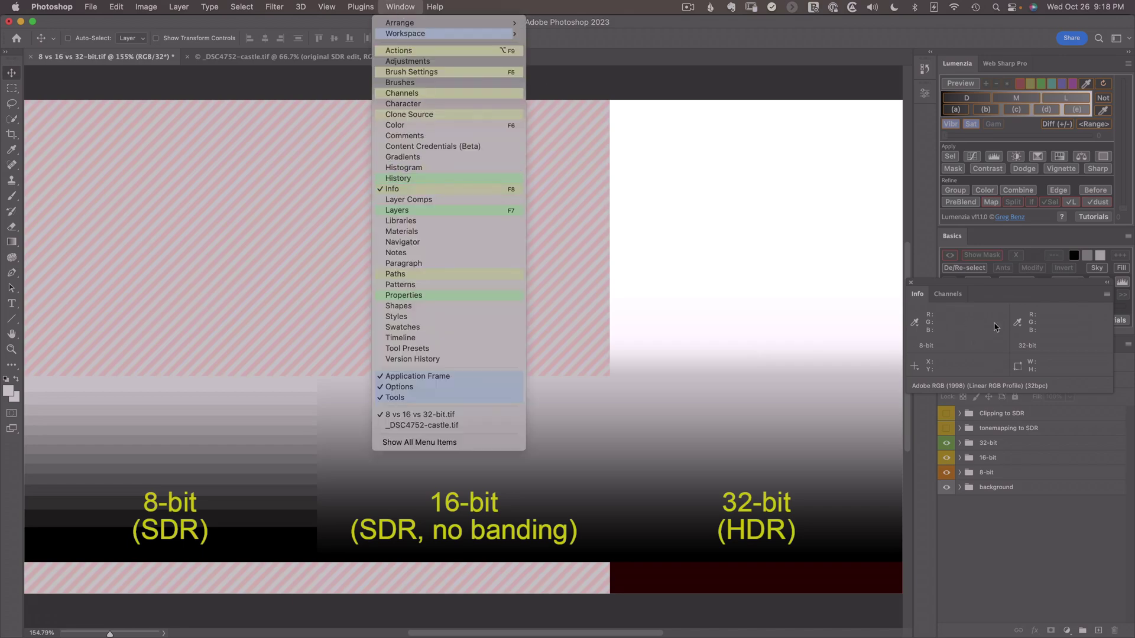
{"action": "left_click", "coordinate": [958, 319]}
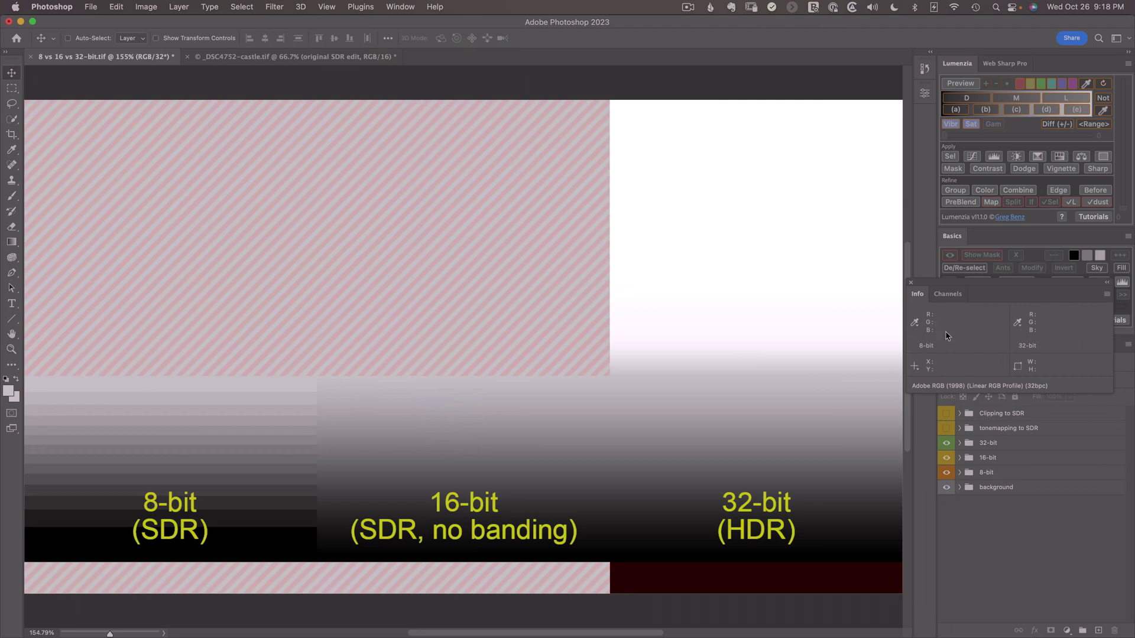
{"action": "left_click", "coordinate": [1018, 324]}
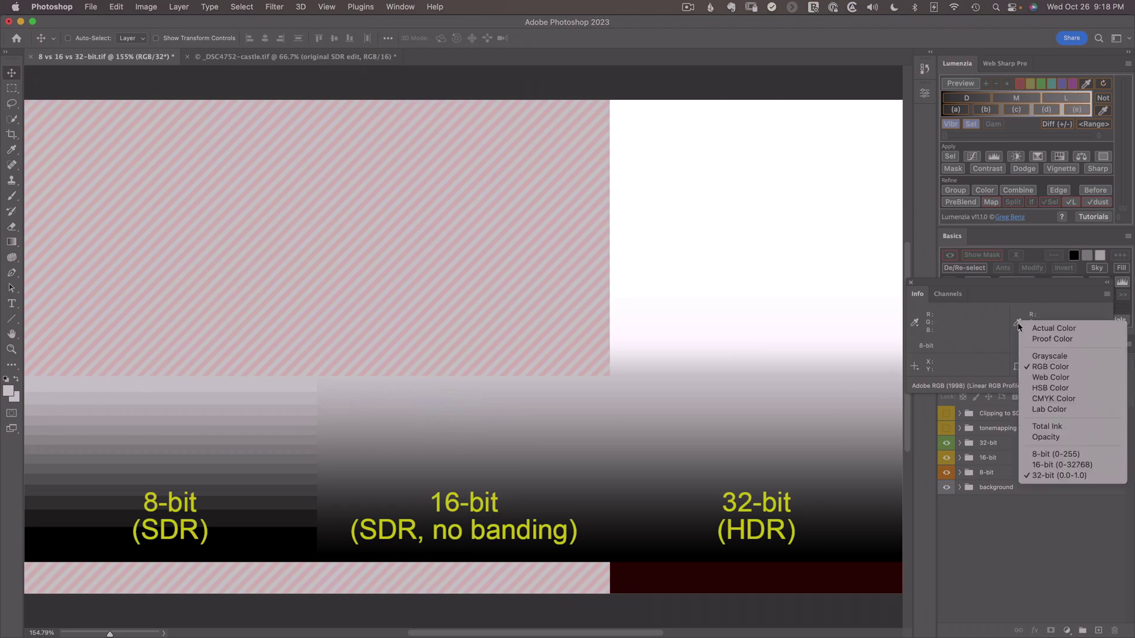
Dismiss the Info readout menu so it reports 32-bit values like 9.286 in the HDR area
{"action": "left_click", "coordinate": [981, 355]}
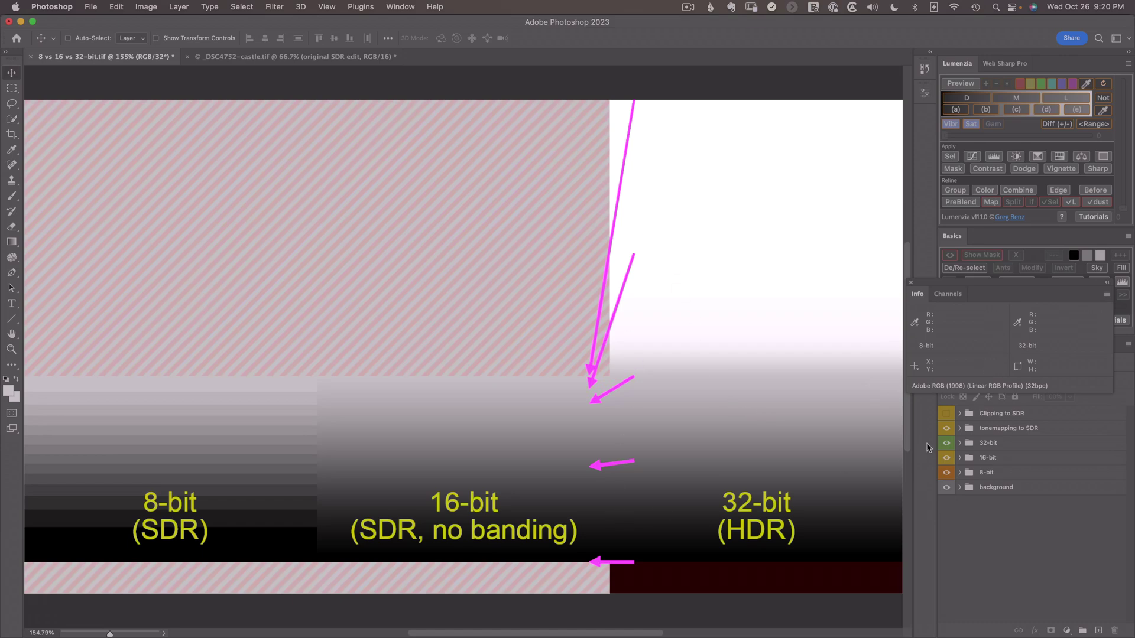
{"action": "left_click", "coordinate": [945, 429]}
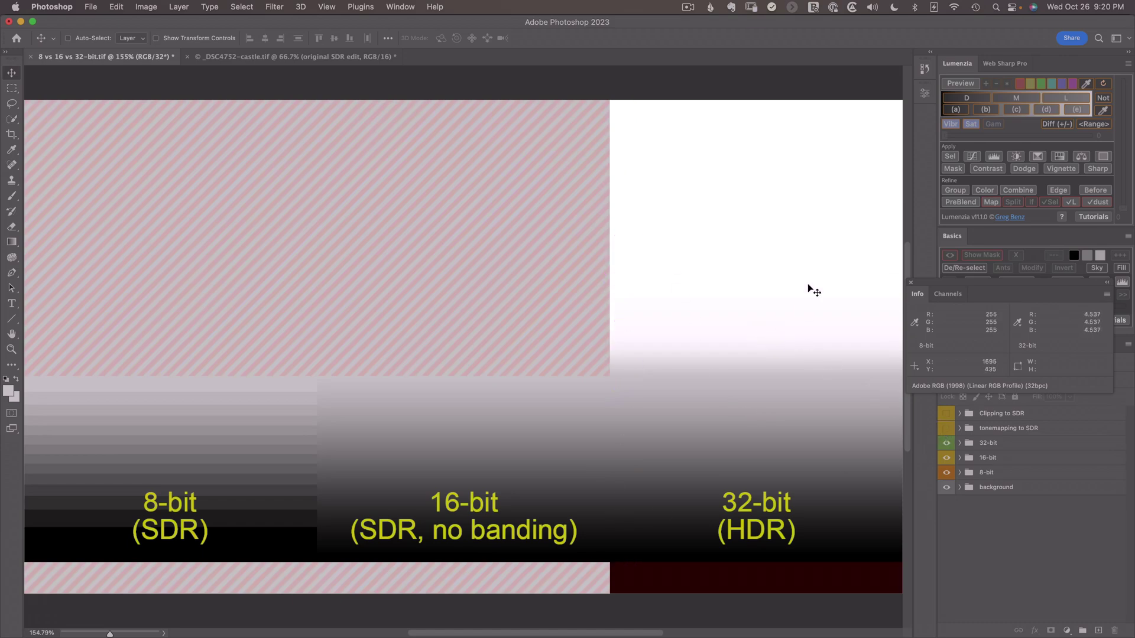
Turn on the Clipping to SDR group, flattening the bright 32-bit area to grey
{"action": "left_click", "coordinate": [946, 413]}
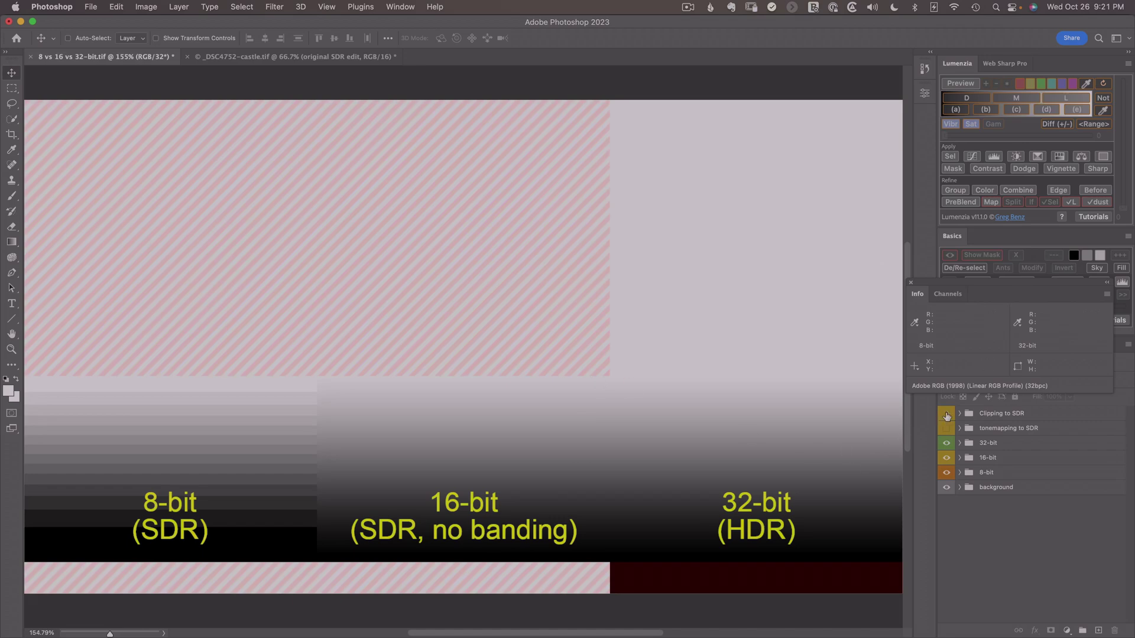
Hide the Clipping to SDR group and switch to the _DSC4752-castle.tif photo
{"action": "left_click", "coordinate": [947, 414]}
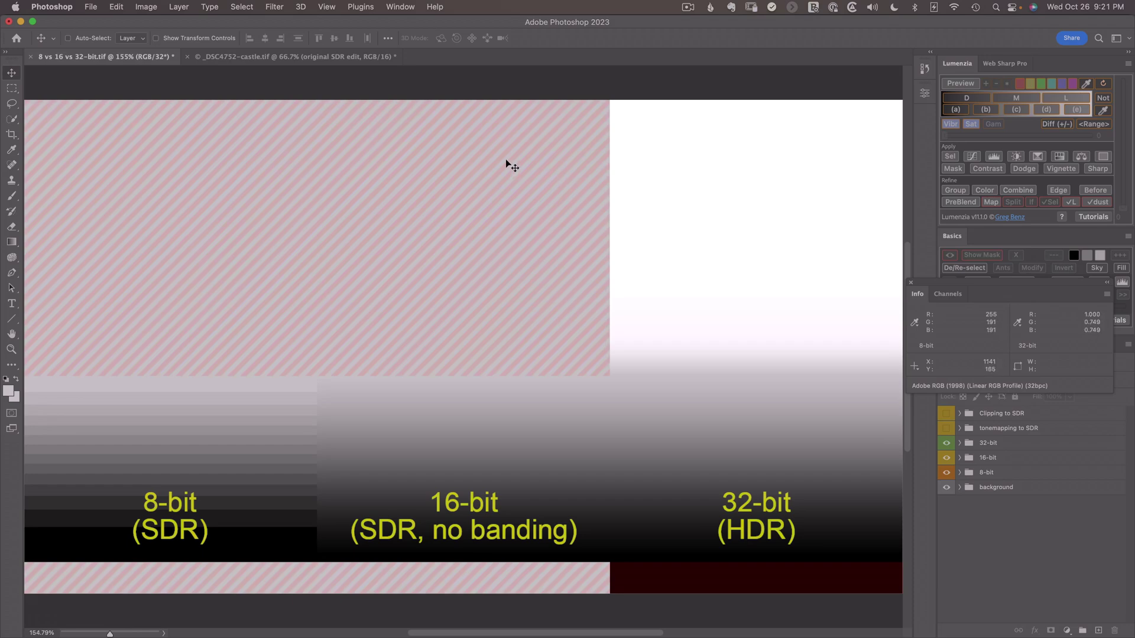
{"action": "left_click", "coordinate": [237, 57]}
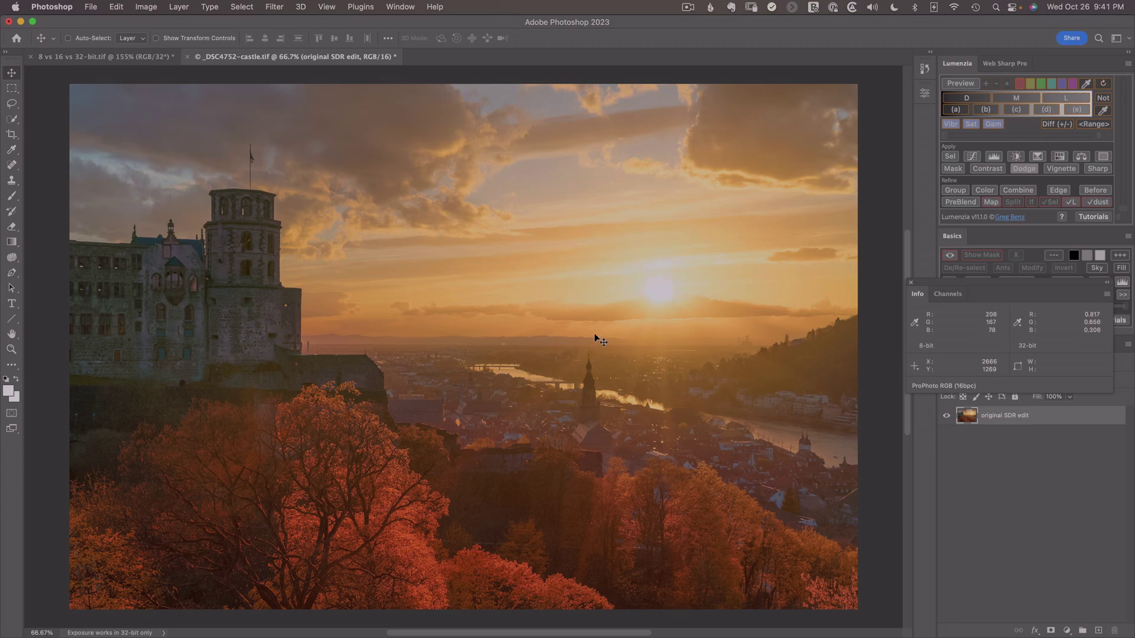
Convert the castle photo to 32 Bits/Channel and preview a Lumenzia luminosity mask
{"action": "left_click", "coordinate": [146, 7]}
{"action": "mouse_move", "coordinate": [157, 26]}
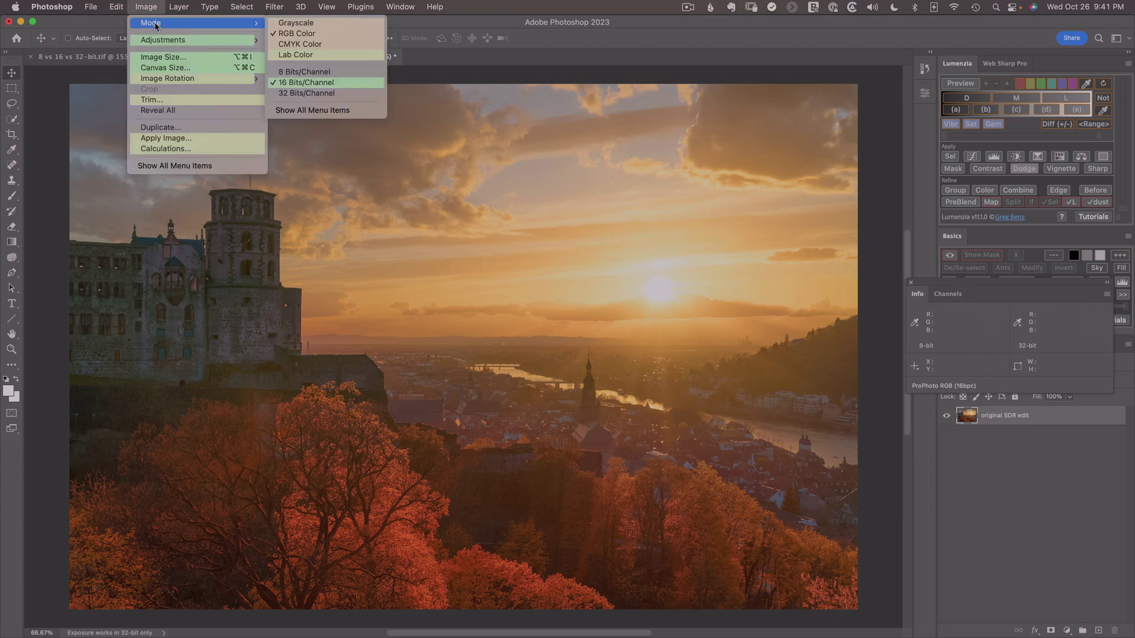
{"action": "left_click", "coordinate": [308, 95]}
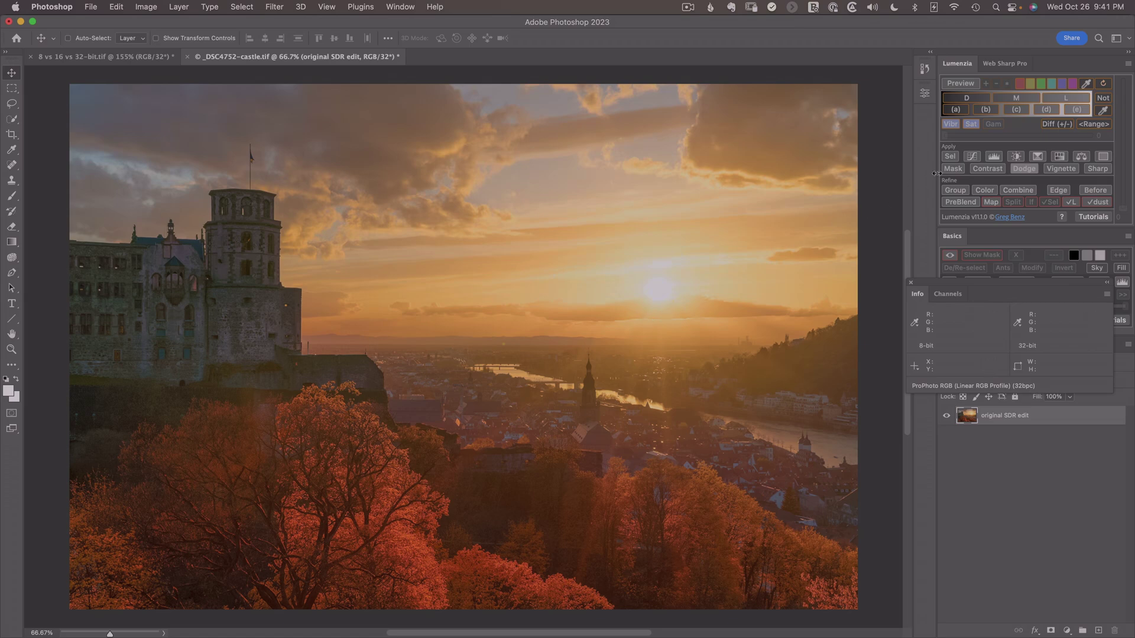
{"action": "left_click", "coordinate": [1053, 110]}
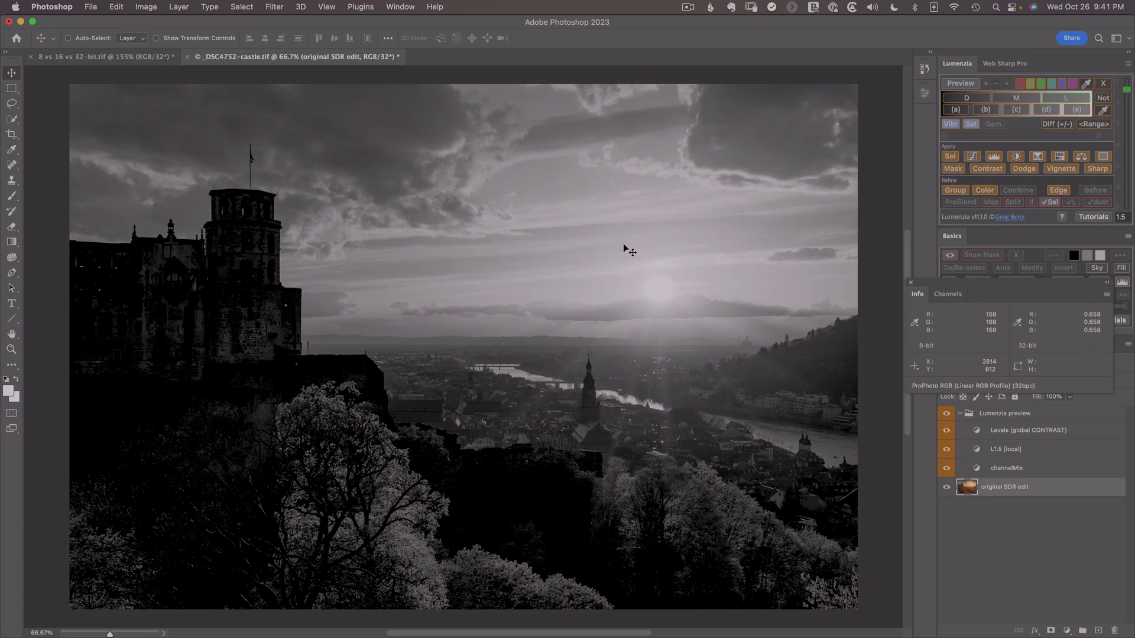
Apply the Lumenzia preview as a masked L1.5 Curves layer and open its curve Properties
{"action": "left_click", "coordinate": [972, 157]}
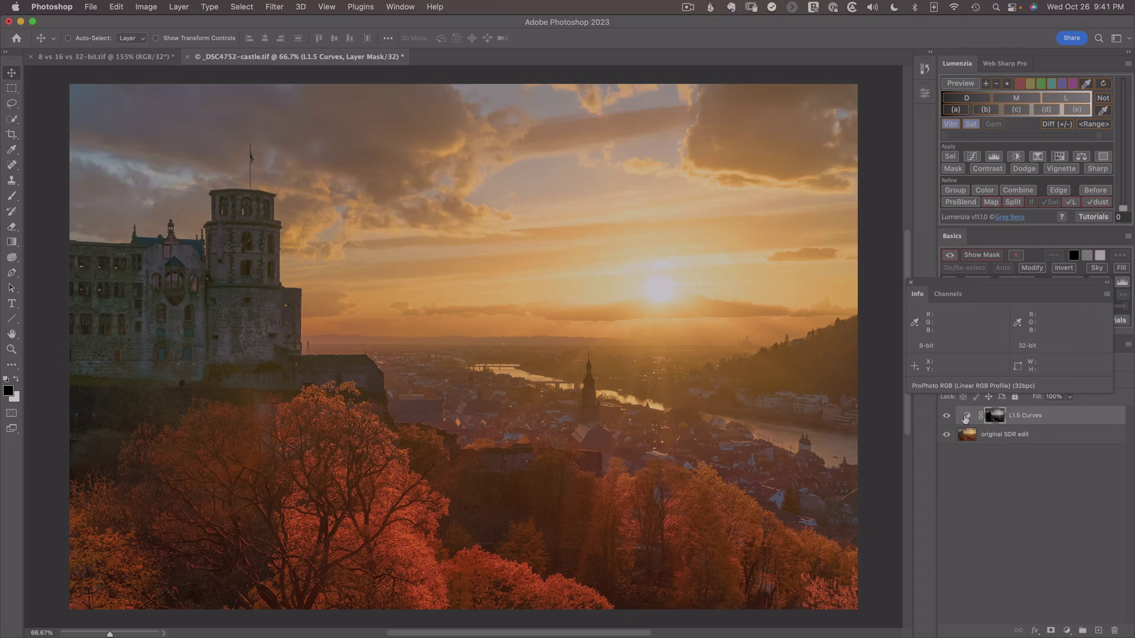
{"action": "double_click", "coordinate": [966, 418]}
Drag the L1.5 Curves white-point input left to 68, output 255, brightening the masked highlights
{"action": "key", "text": "super+minus"}
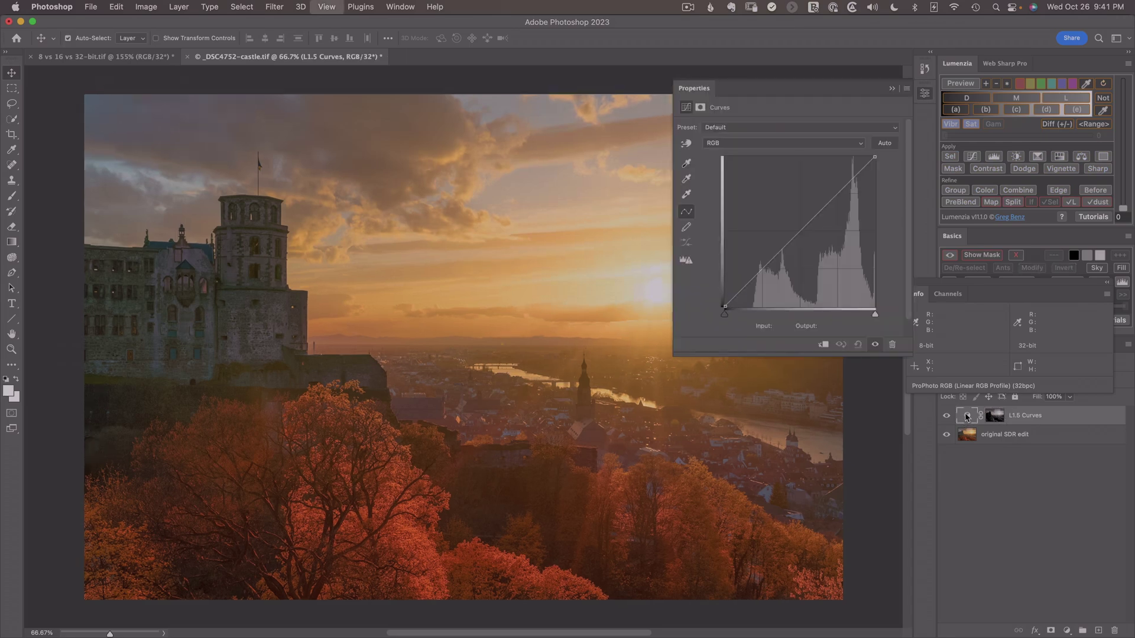
{"action": "left_click_drag", "start_coordinate": [677, 417], "coordinate": [563, 396]}
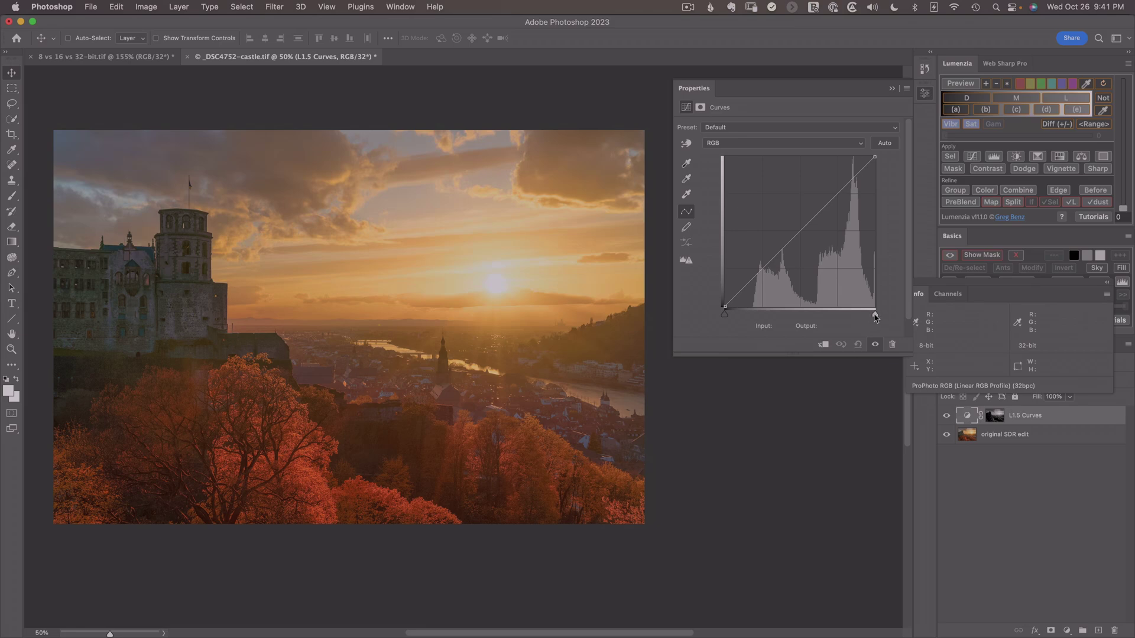
{"action": "left_click_drag", "start_coordinate": [875, 315], "coordinate": [844, 313]}
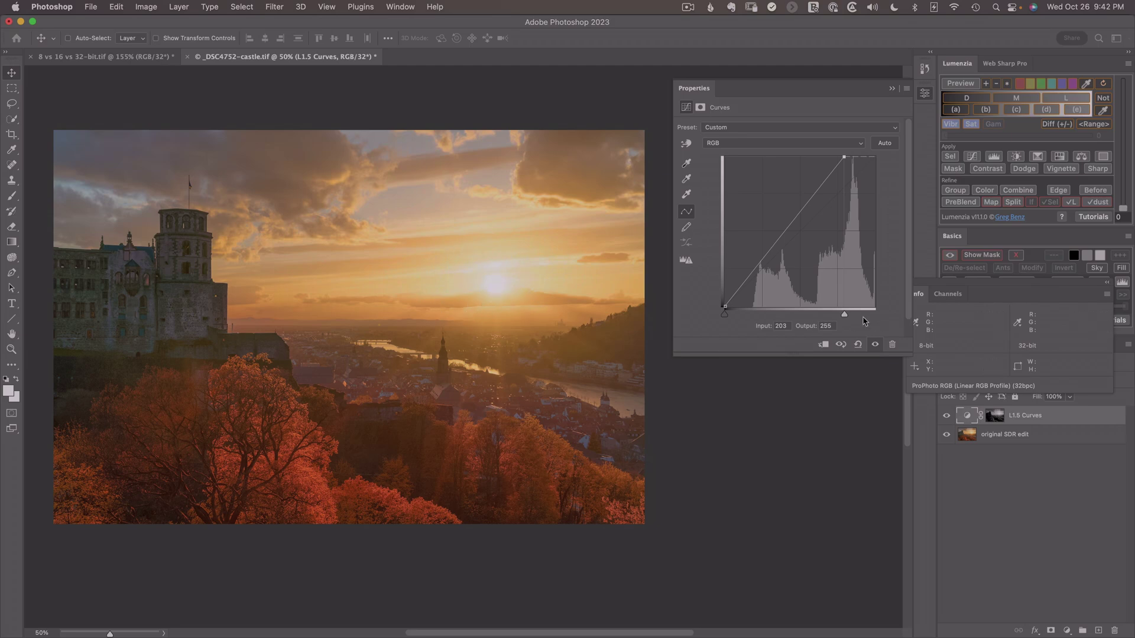
{"action": "left_click_drag", "start_coordinate": [844, 314], "coordinate": [764, 314]}
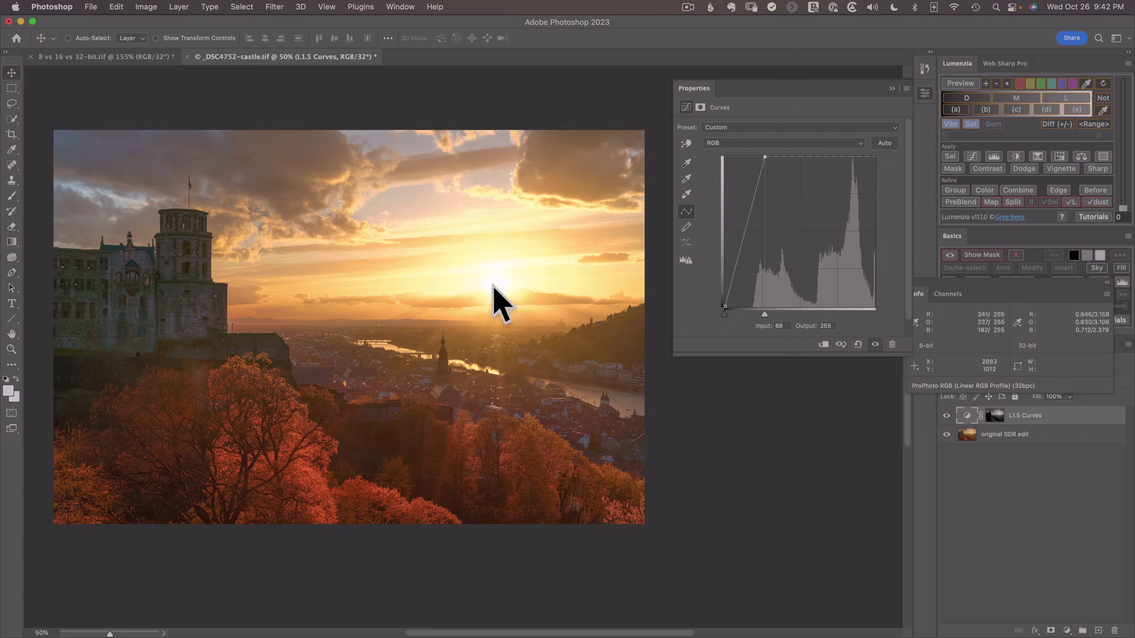
{"action": "left_click", "coordinate": [946, 416]}
{"action": "left_click", "coordinate": [945, 417]}
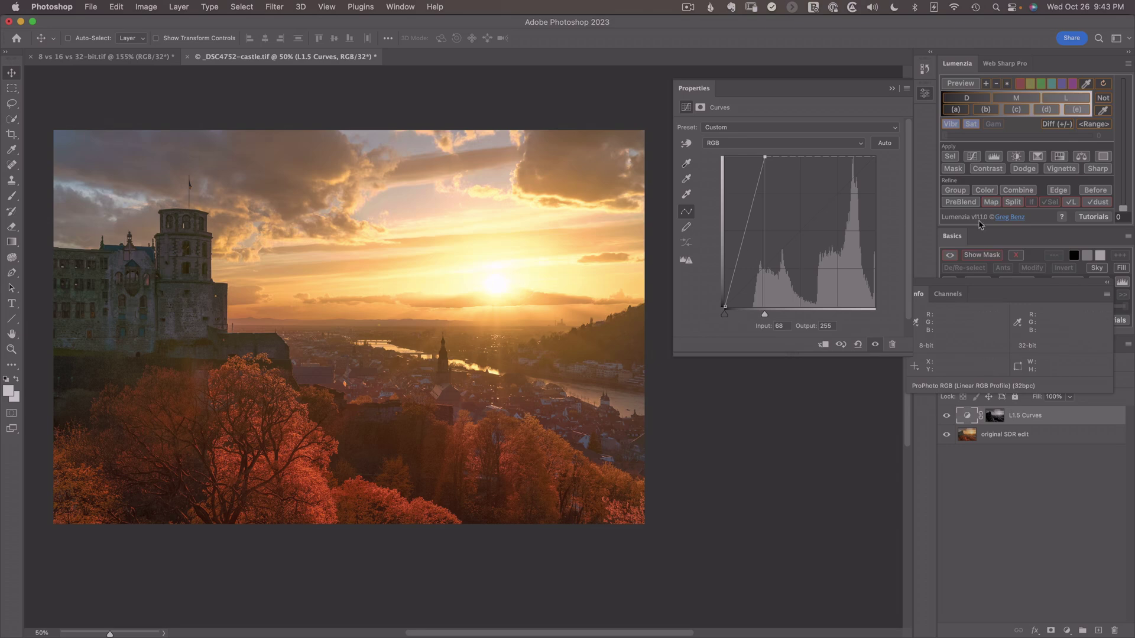
Generate Lumenzia's HDR check map and adjust the L1.5 Curves white input against it
{"action": "left_click", "coordinate": [993, 202]}
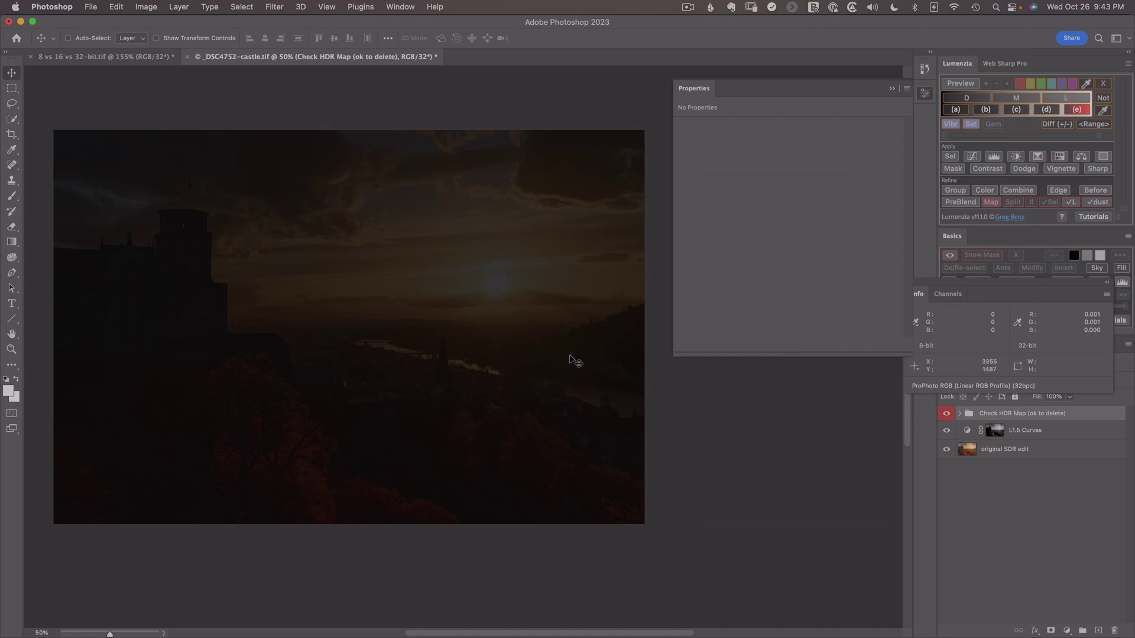
{"action": "left_click", "coordinate": [971, 434]}
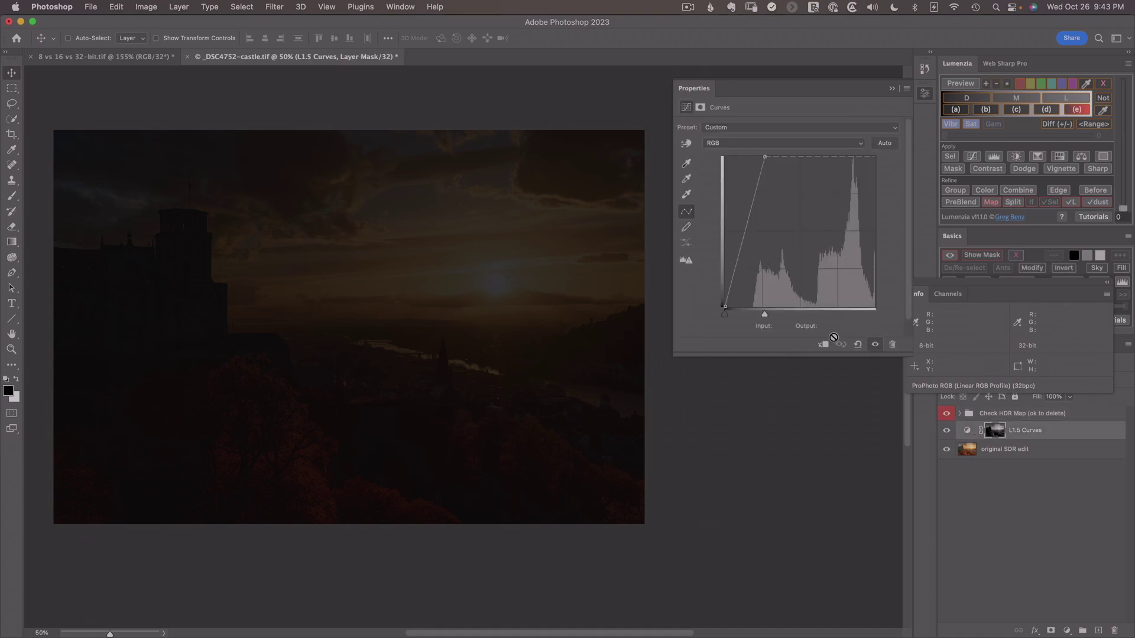
{"action": "left_click_drag", "start_coordinate": [765, 317], "coordinate": [741, 316]}
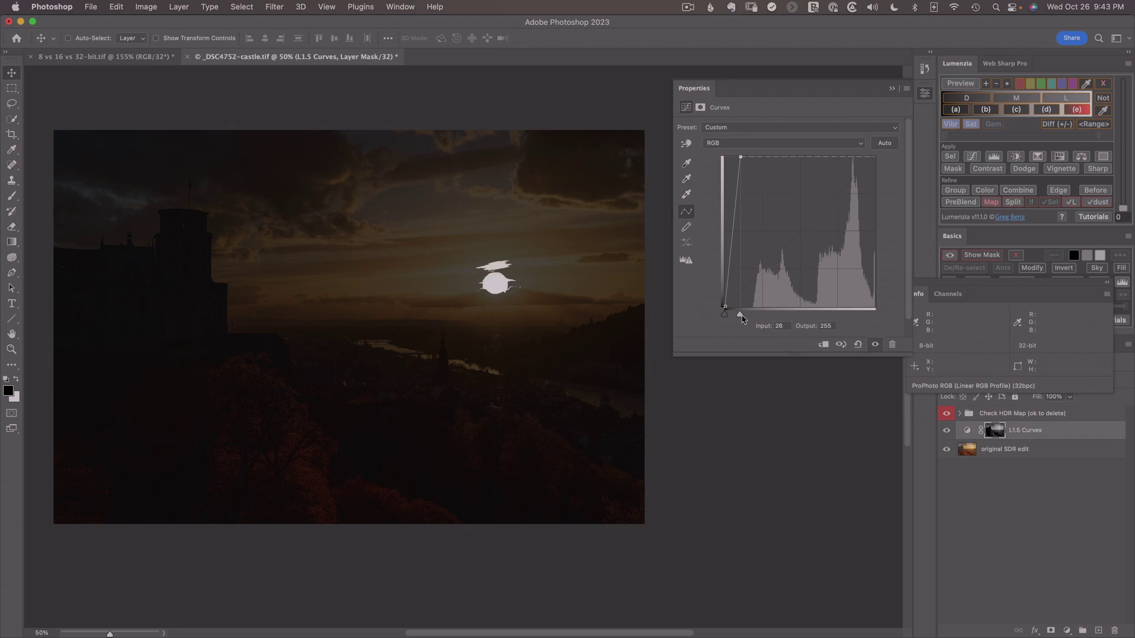
{"action": "left_click_drag", "start_coordinate": [742, 319], "coordinate": [746, 319]}
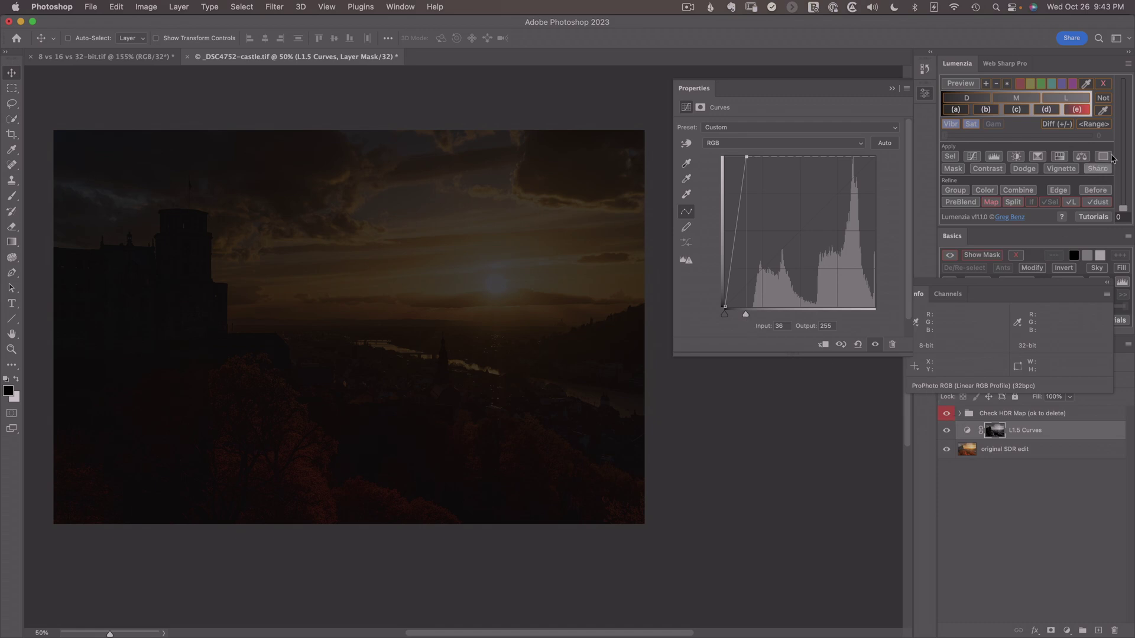
Delete the Check HDR Map group, compare curves on/off, and settle the white input at 51
{"action": "left_click", "coordinate": [1104, 86]}
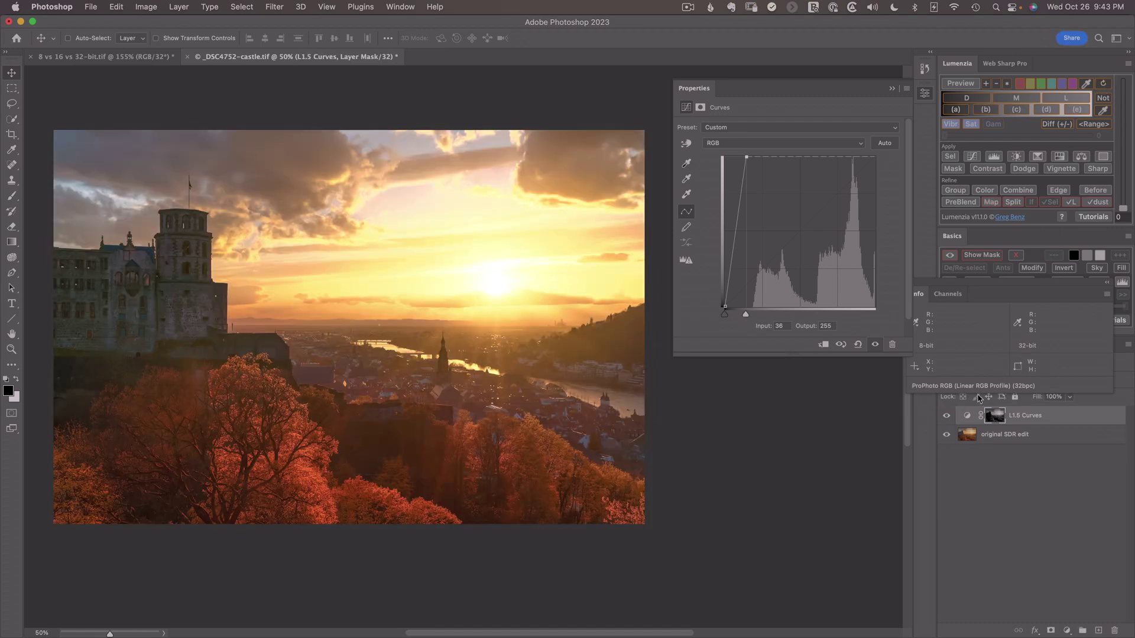
{"action": "left_click", "coordinate": [947, 417]}
{"action": "left_click", "coordinate": [946, 418]}
{"action": "left_click", "coordinate": [946, 418]}
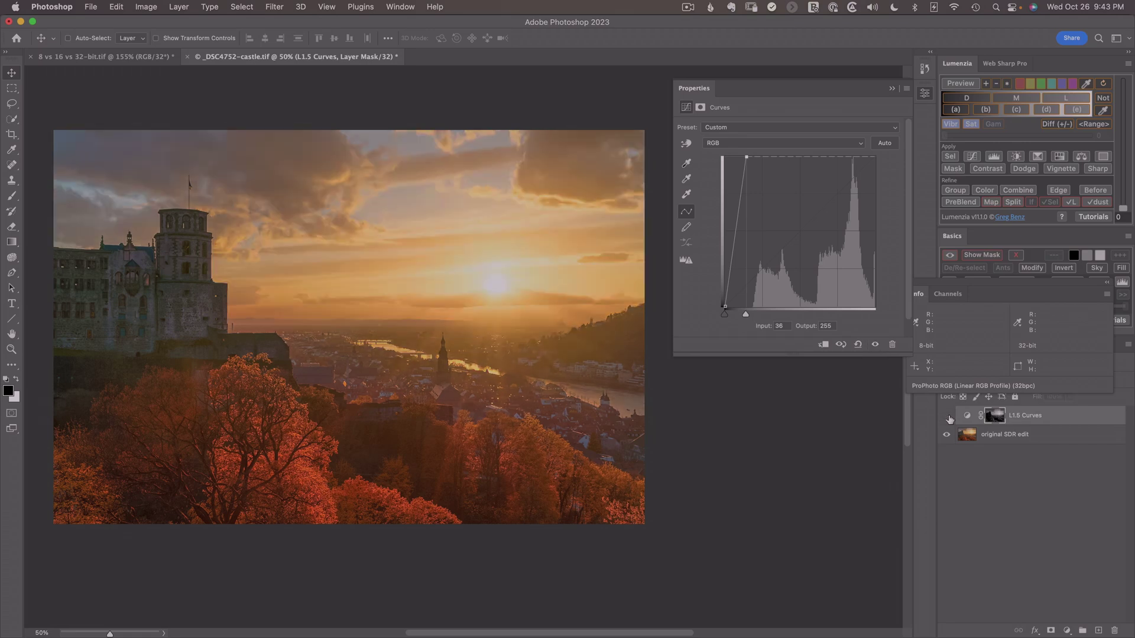
{"action": "left_click", "coordinate": [946, 418]}
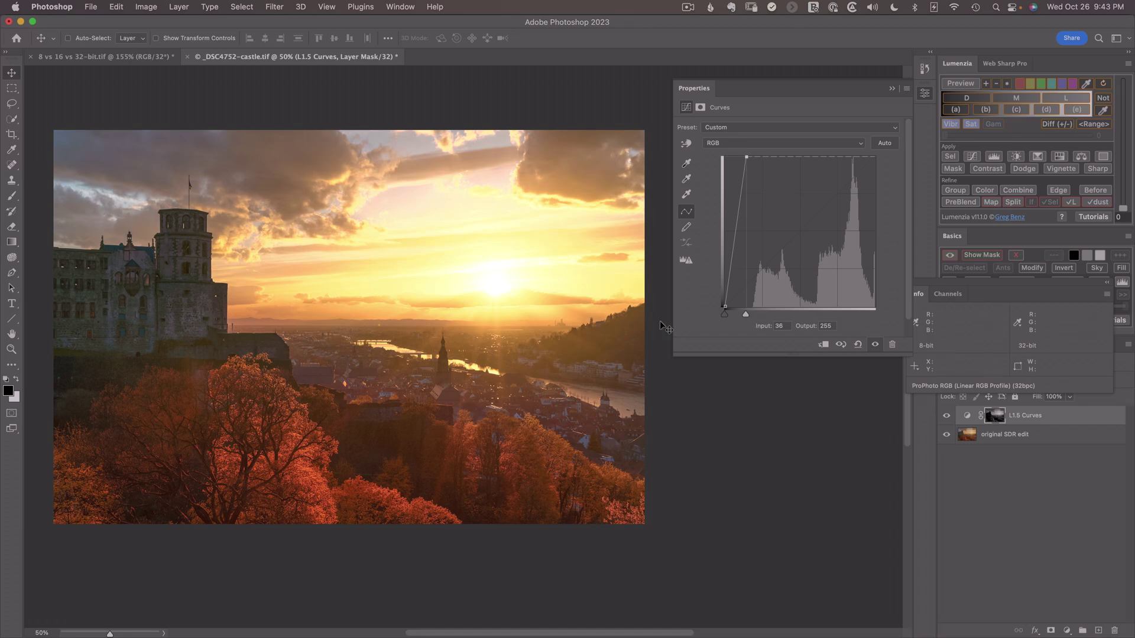
{"action": "left_click_drag", "start_coordinate": [747, 319], "coordinate": [754, 318]}
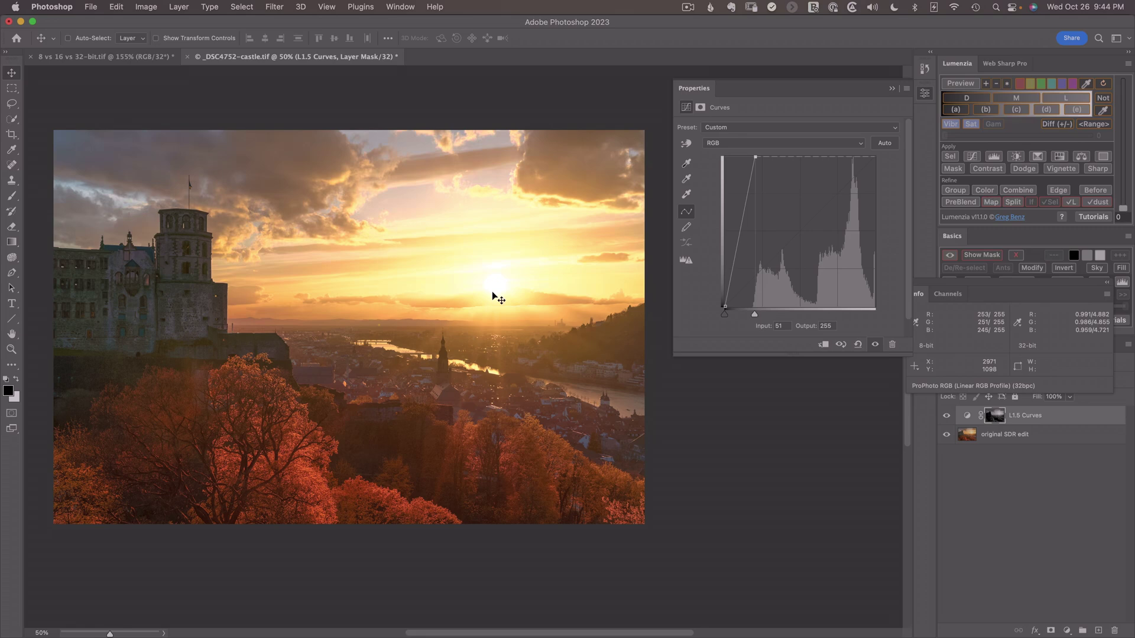
Add a Lumenzia Dodge/Burn layer using Transparent pixels above the L1.5 Curves adjustment
{"action": "left_click", "coordinate": [1069, 631]}
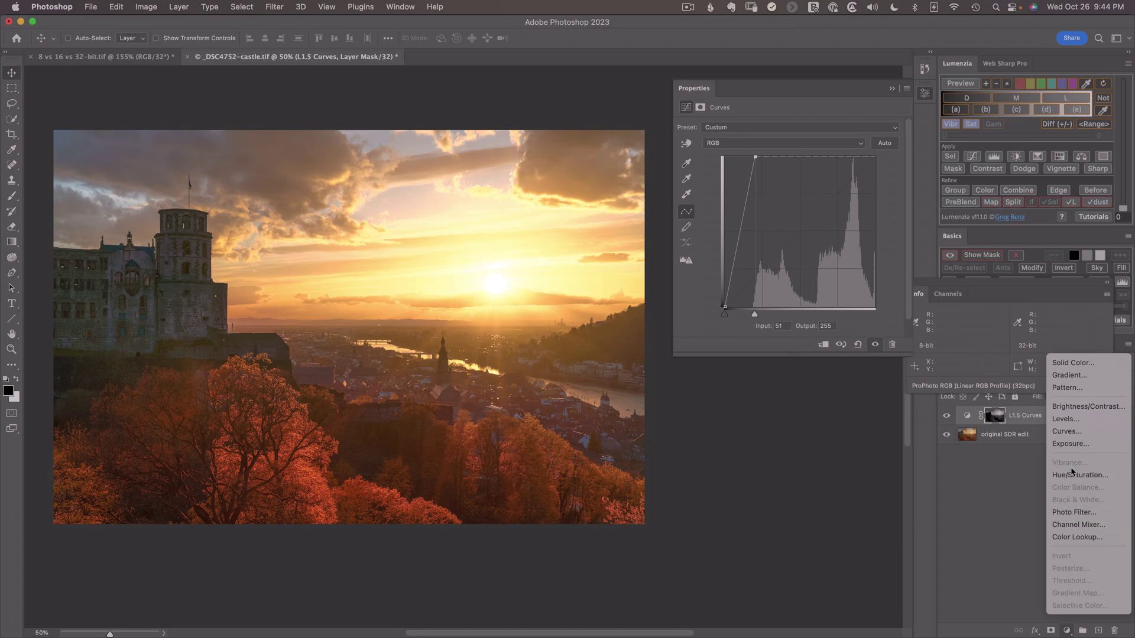
{"action": "left_click", "coordinate": [928, 482]}
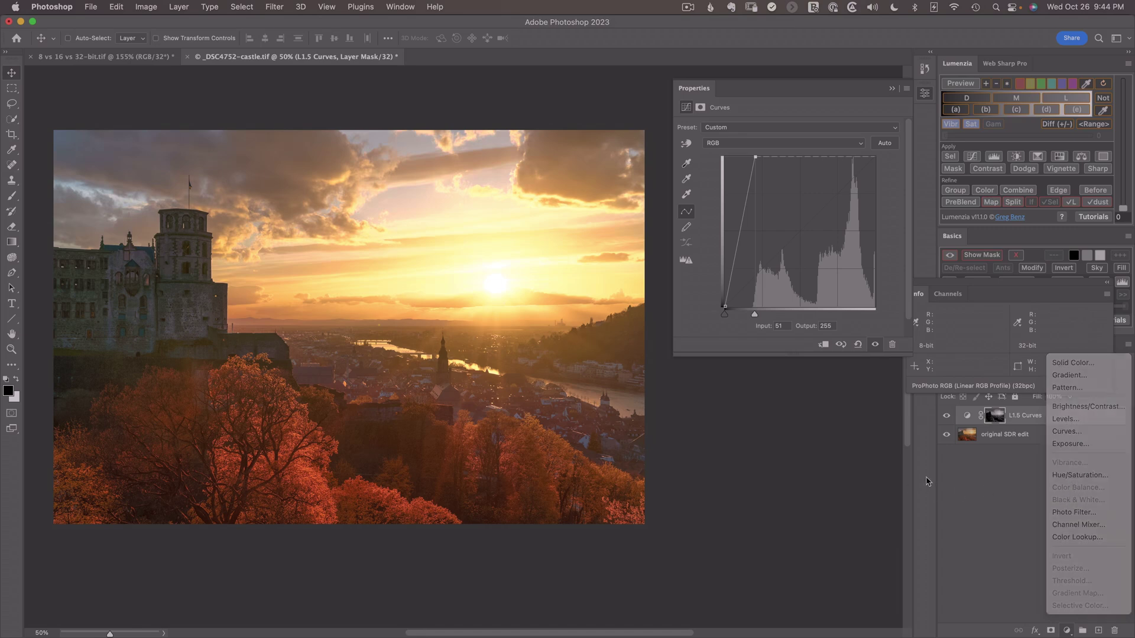
{"action": "left_click", "coordinate": [1028, 171]}
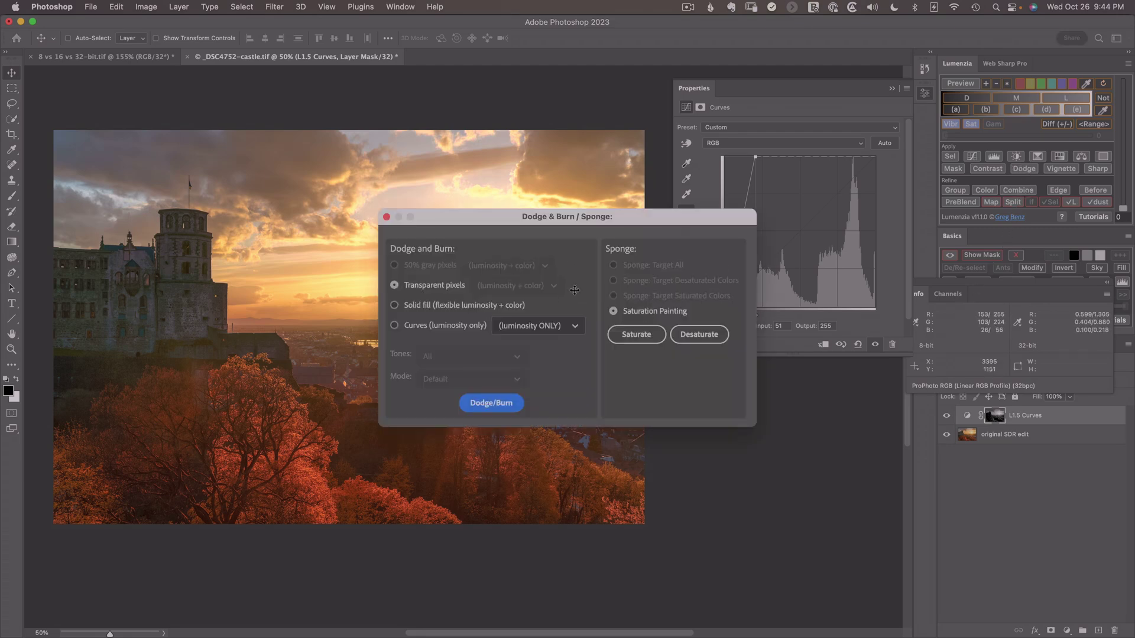
{"action": "left_click_drag", "start_coordinate": [566, 221], "coordinate": [797, 348]}
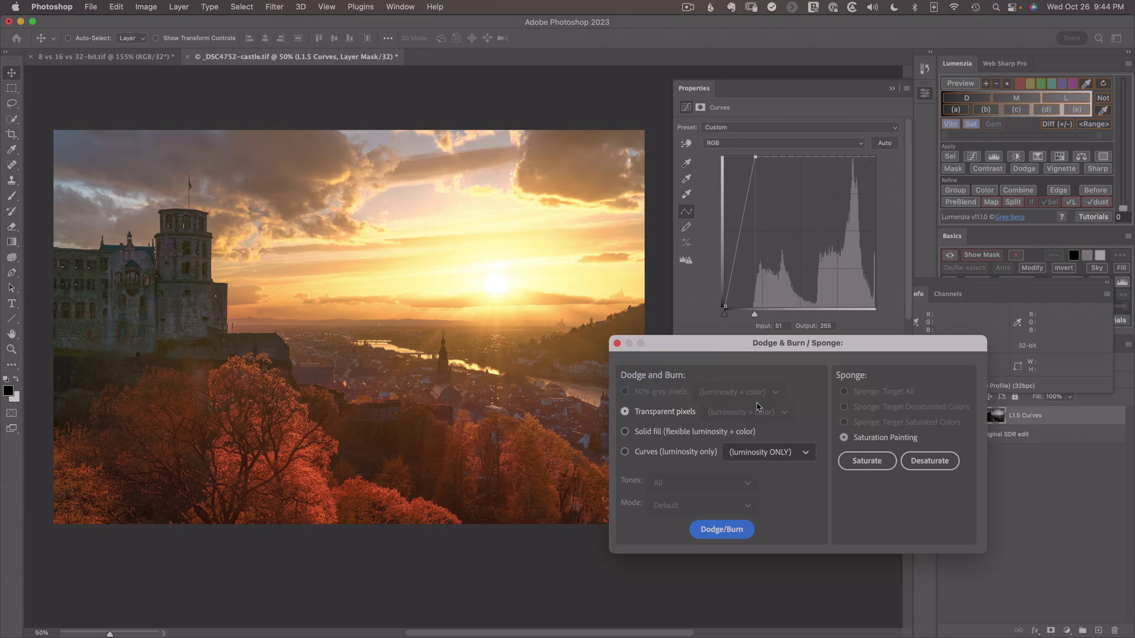
{"action": "mouse_move", "coordinate": [756, 407]}
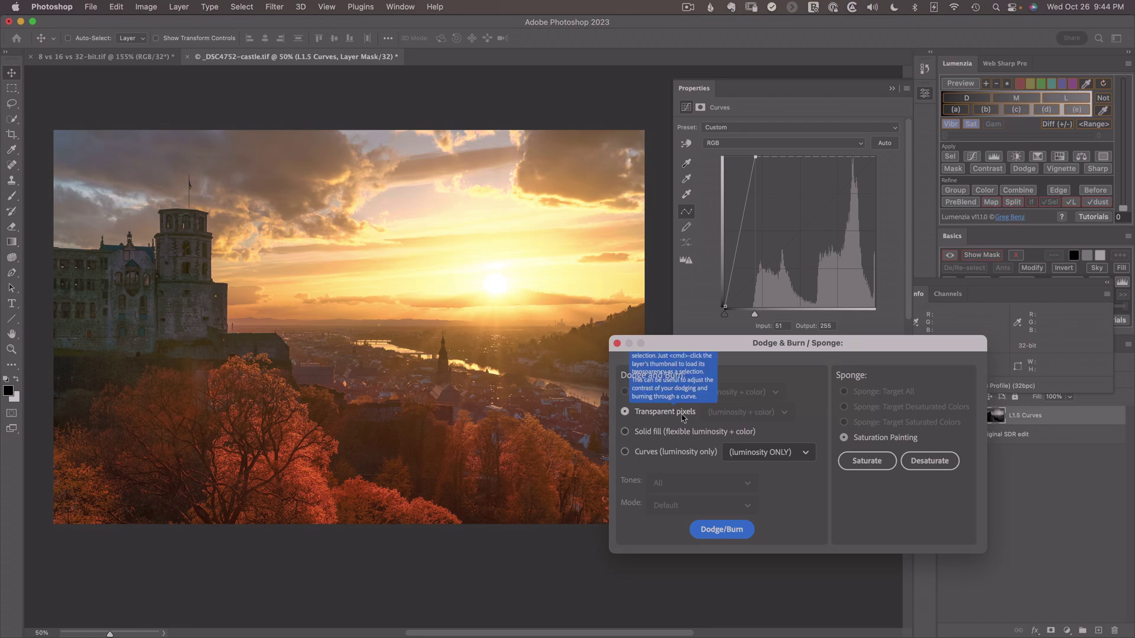
{"action": "left_click", "coordinate": [722, 530]}
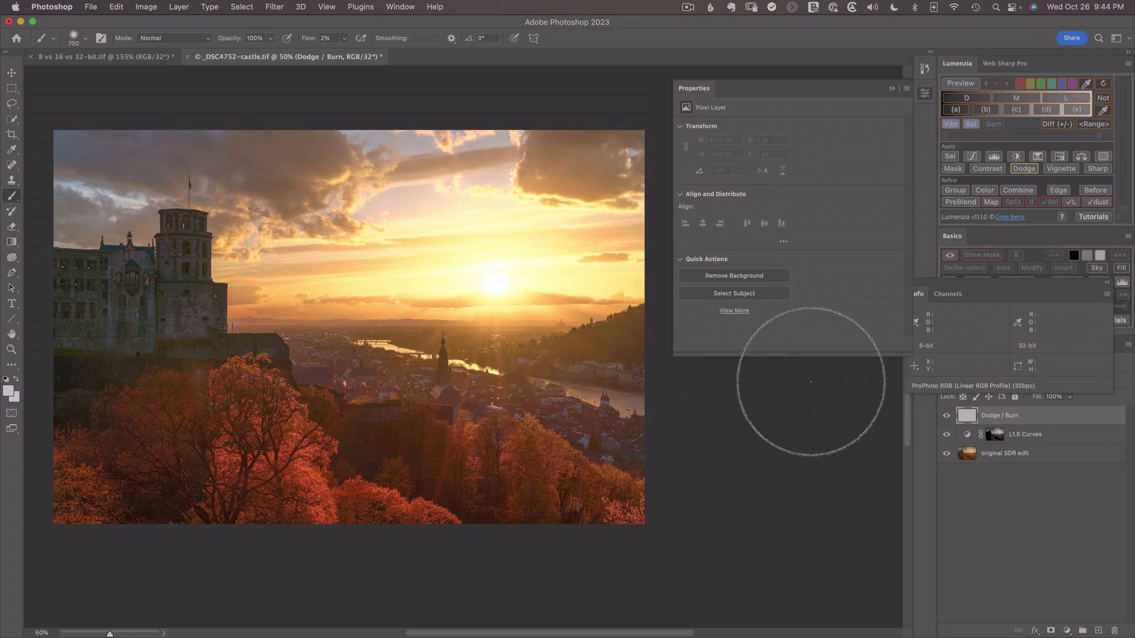
Clear the Lumenzia luminosity preview, view the Red, Green and Blue channels separately, then return to full colour
{"action": "left_click", "coordinate": [1067, 100]}
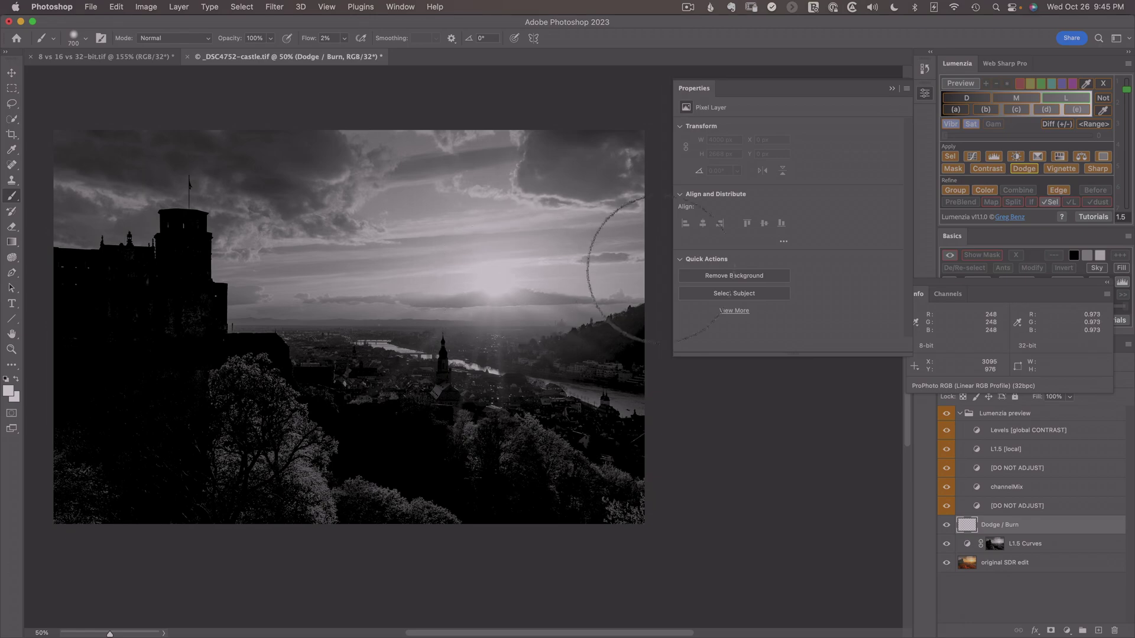
{"action": "left_click", "coordinate": [1103, 84]}
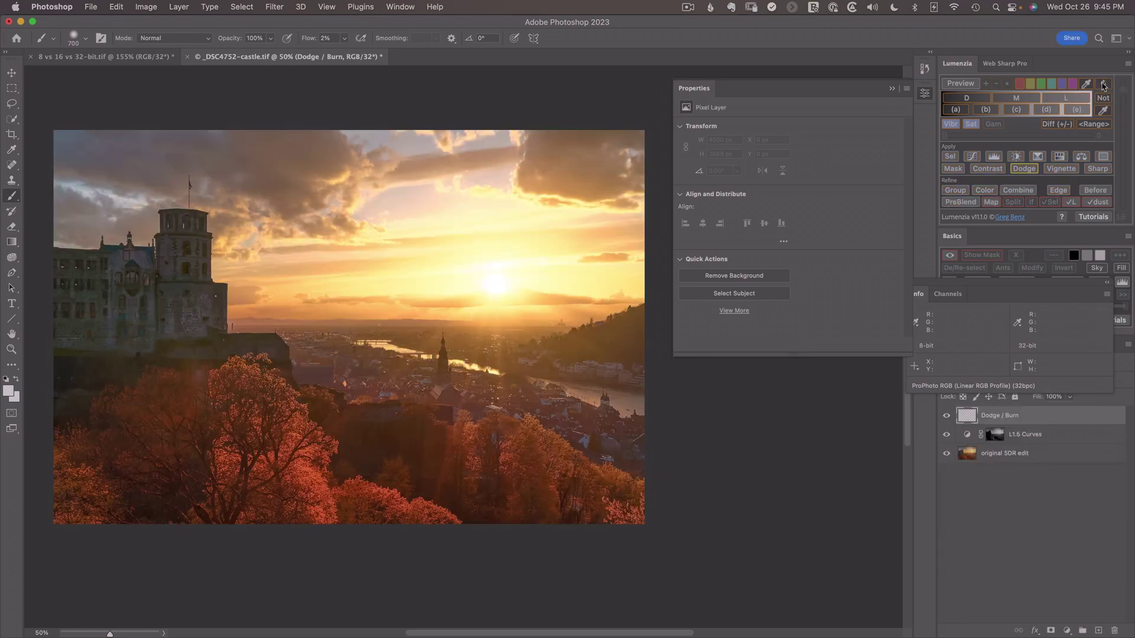
{"action": "left_click", "coordinate": [955, 294]}
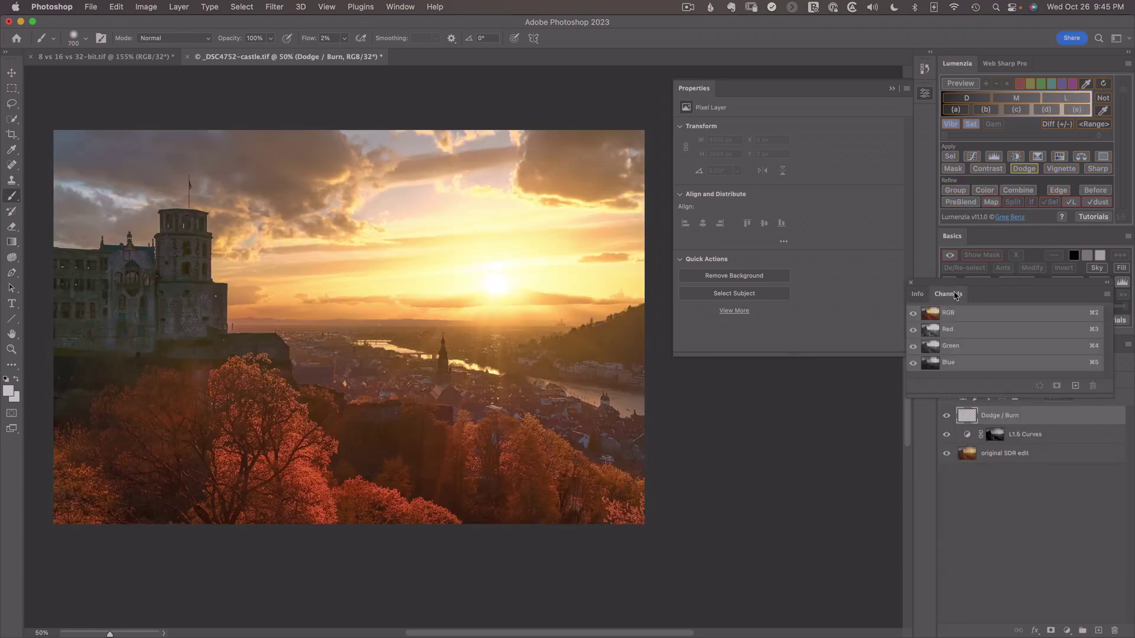
{"action": "left_click", "coordinate": [934, 333]}
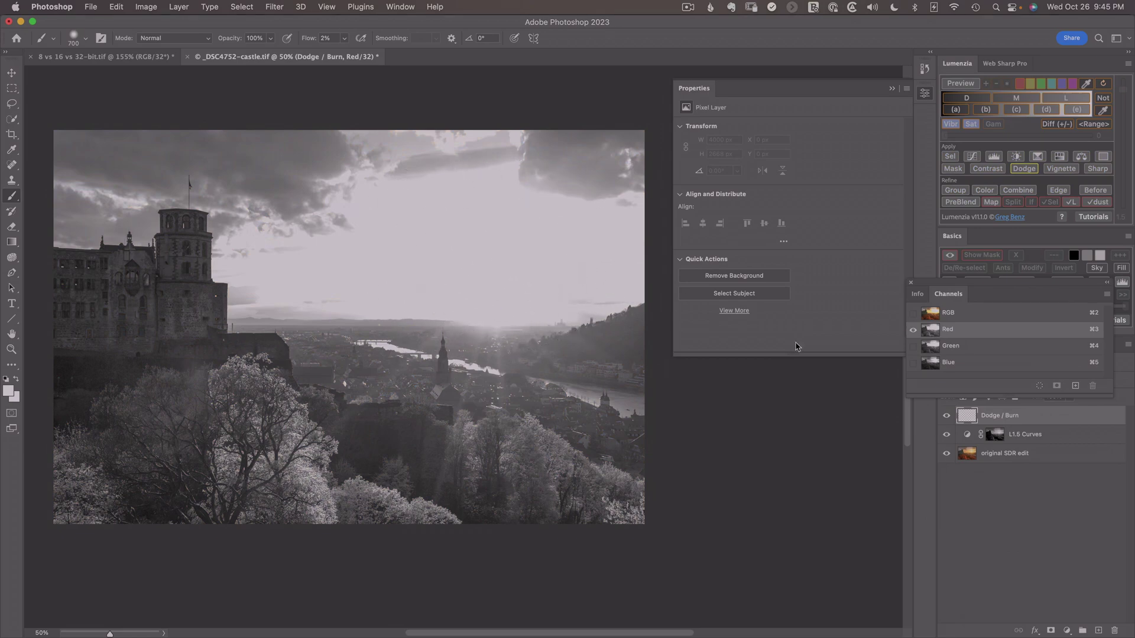
{"action": "left_click", "coordinate": [959, 350]}
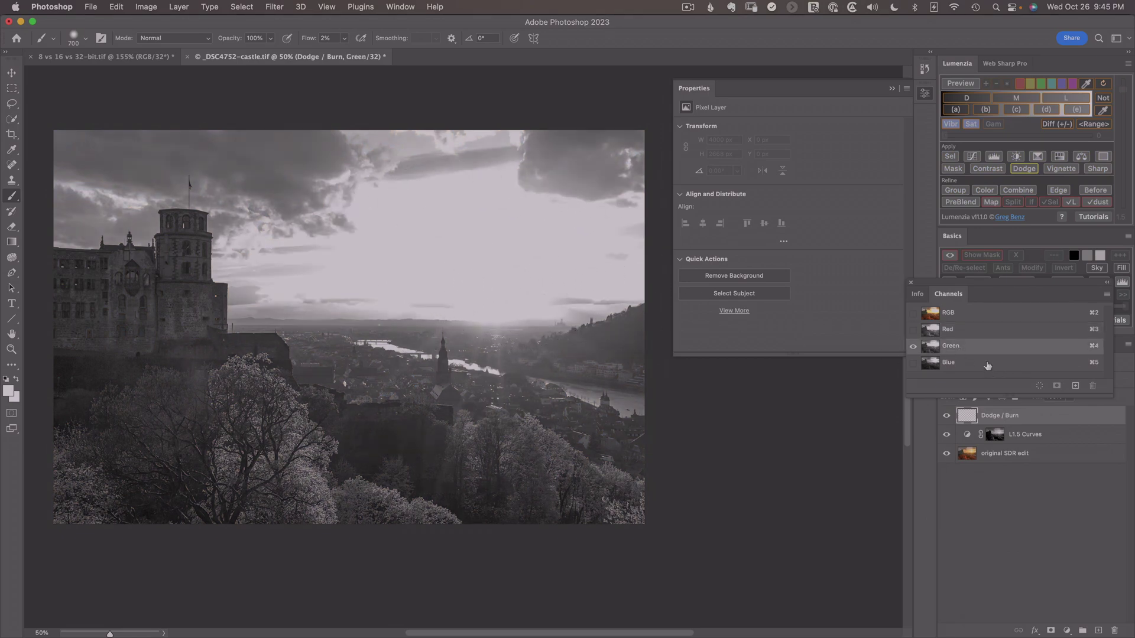
{"action": "left_click", "coordinate": [986, 363]}
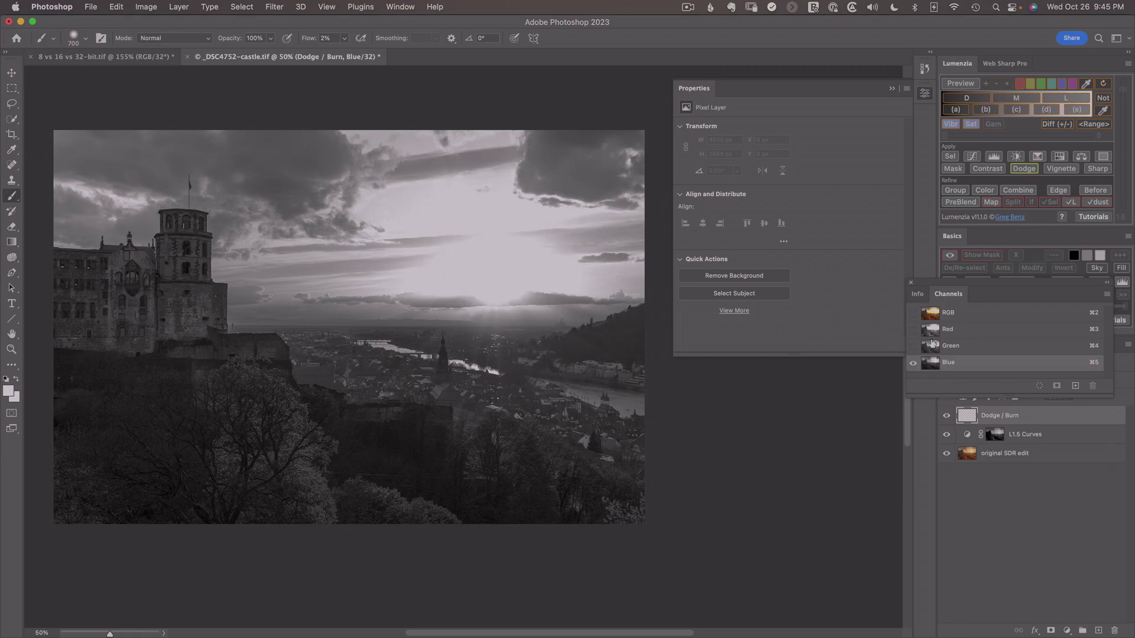
{"action": "left_click", "coordinate": [917, 294]}
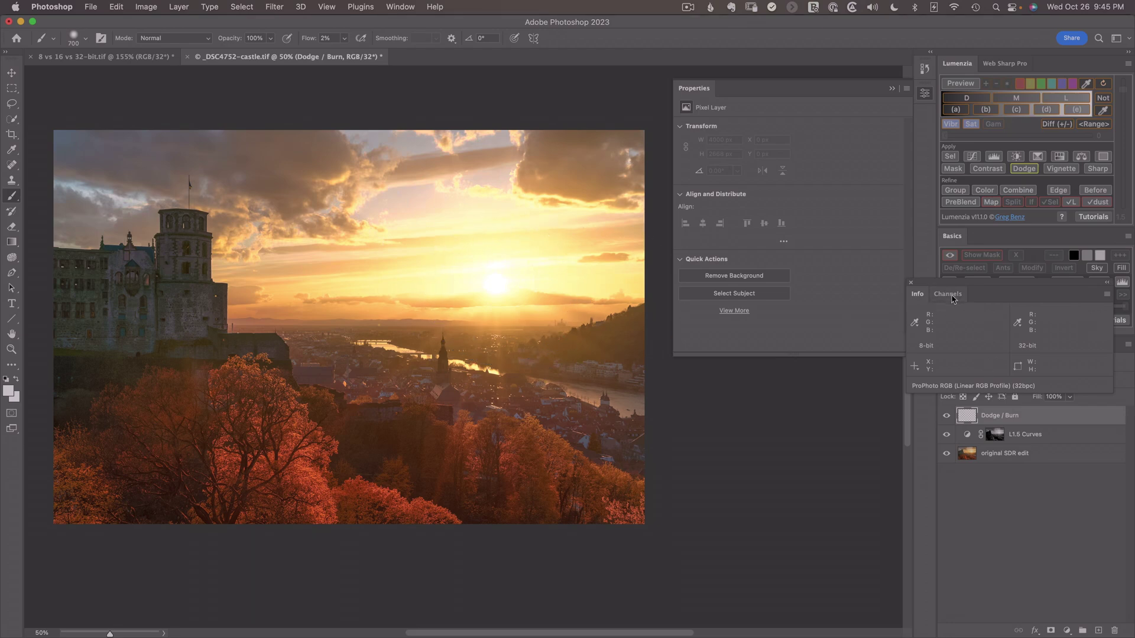
Load a Lumenzia lights luminosity selection and dodge the sun's glow brighter on the Dodge / Burn layer
{"action": "left_click", "coordinate": [1059, 98]}
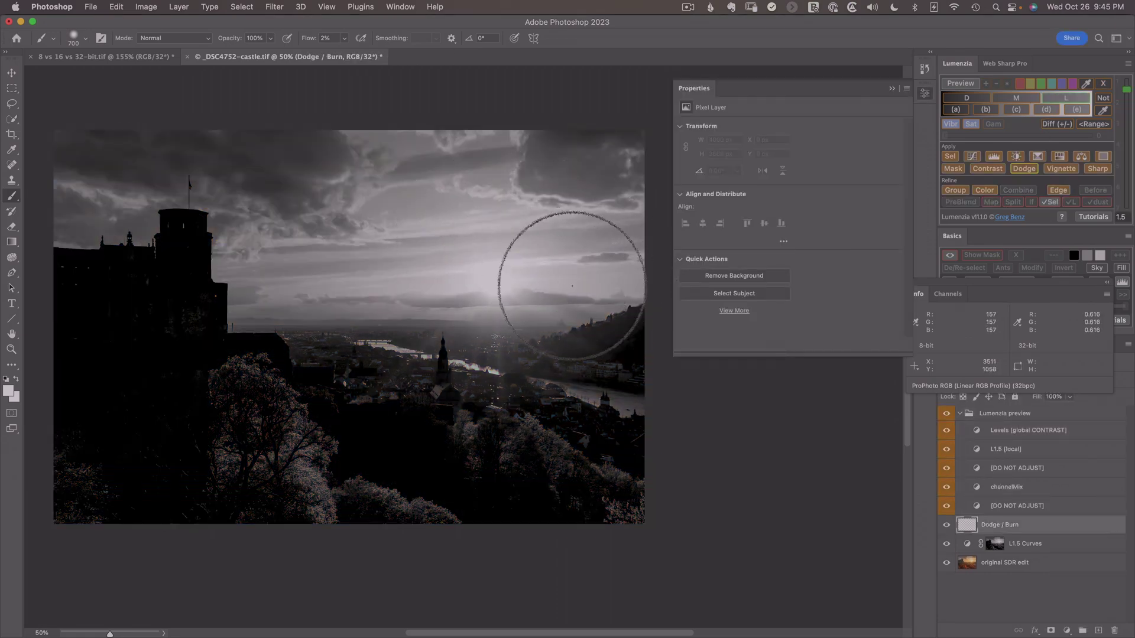
{"action": "left_click", "coordinate": [947, 160]}
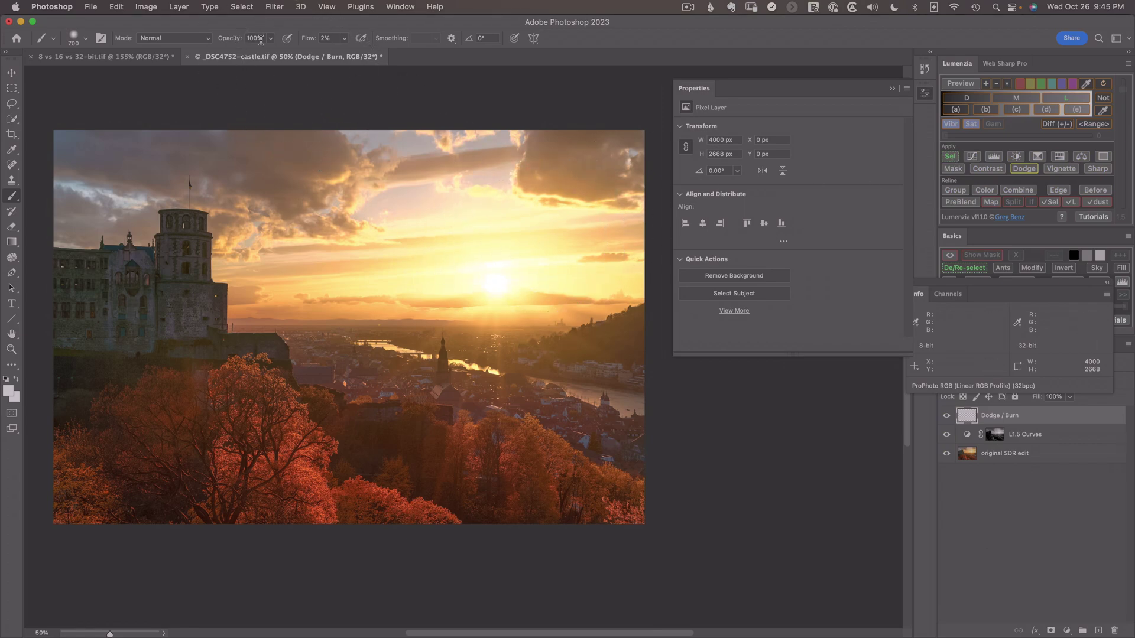
{"action": "mouse_move", "coordinate": [597, 279]}
{"action": "left_mouse_down"}
{"action": "mouse_move", "coordinate": [353, 276]}
{"action": "mouse_move", "coordinate": [333, 289]}
{"action": "mouse_move", "coordinate": [456, 293]}
{"action": "mouse_move", "coordinate": [579, 261]}
{"action": "mouse_move", "coordinate": [583, 282]}
{"action": "mouse_move", "coordinate": [318, 294]}
{"action": "mouse_move", "coordinate": [547, 297]}
{"action": "left_mouse_up"}
Move the L1.5 Curves white input to 71, compare with the original SDR edit, then deselect
{"action": "left_click", "coordinate": [970, 434]}
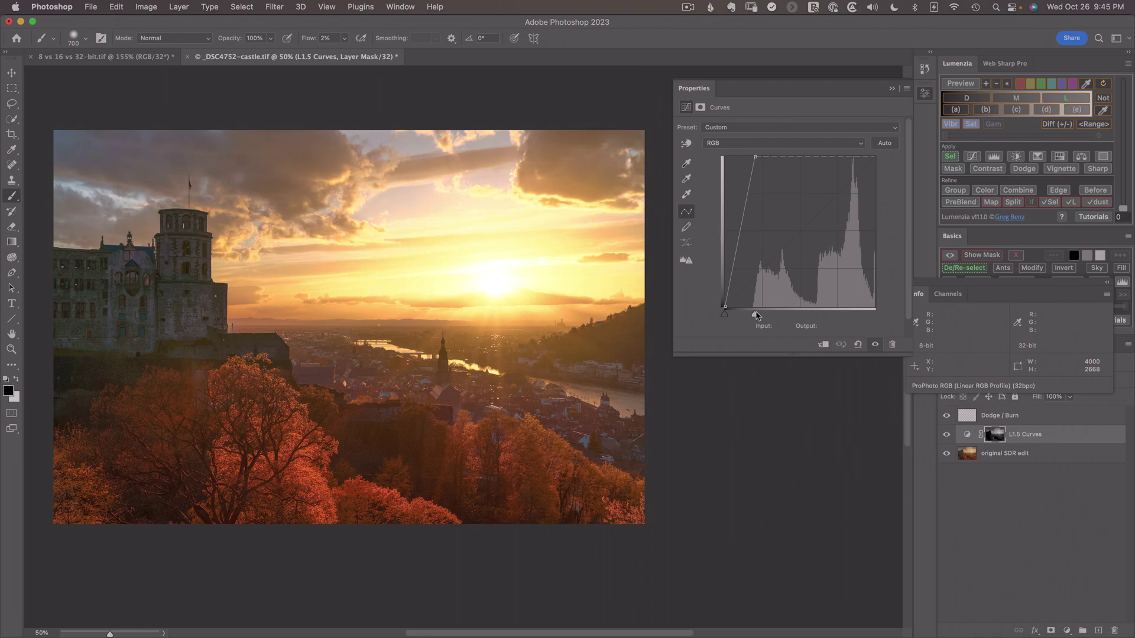
{"action": "left_click_drag", "start_coordinate": [755, 317], "coordinate": [767, 316]}
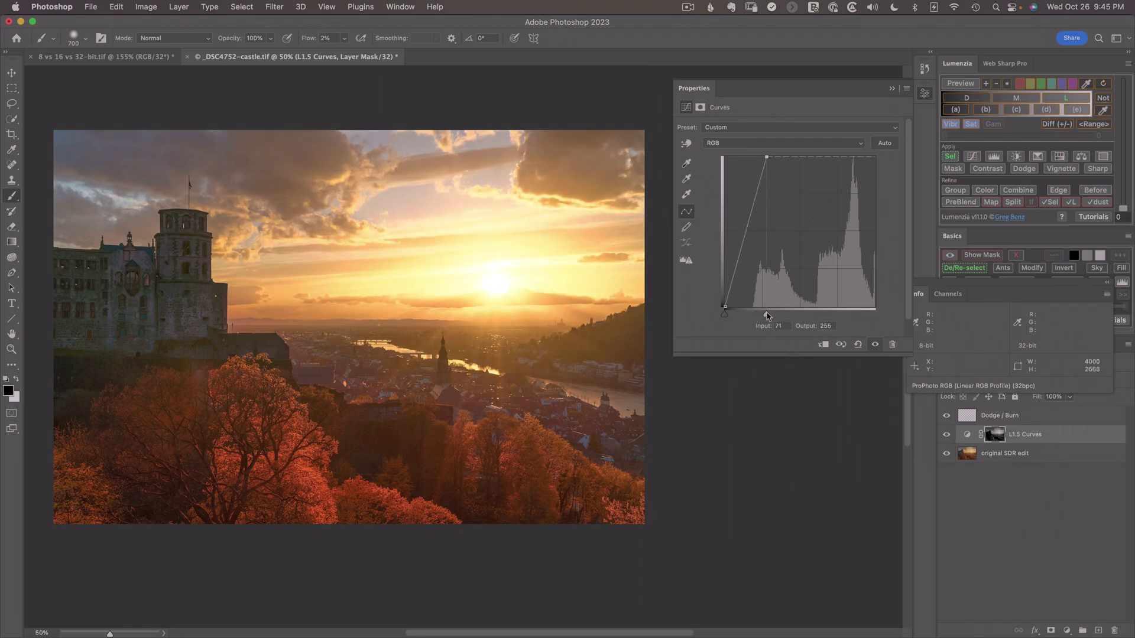
{"action": "left_click", "coordinate": [946, 453], "text": "alt"}
{"action": "left_click", "coordinate": [946, 453], "text": "alt"}
{"action": "left_click", "coordinate": [946, 453], "text": "alt"}
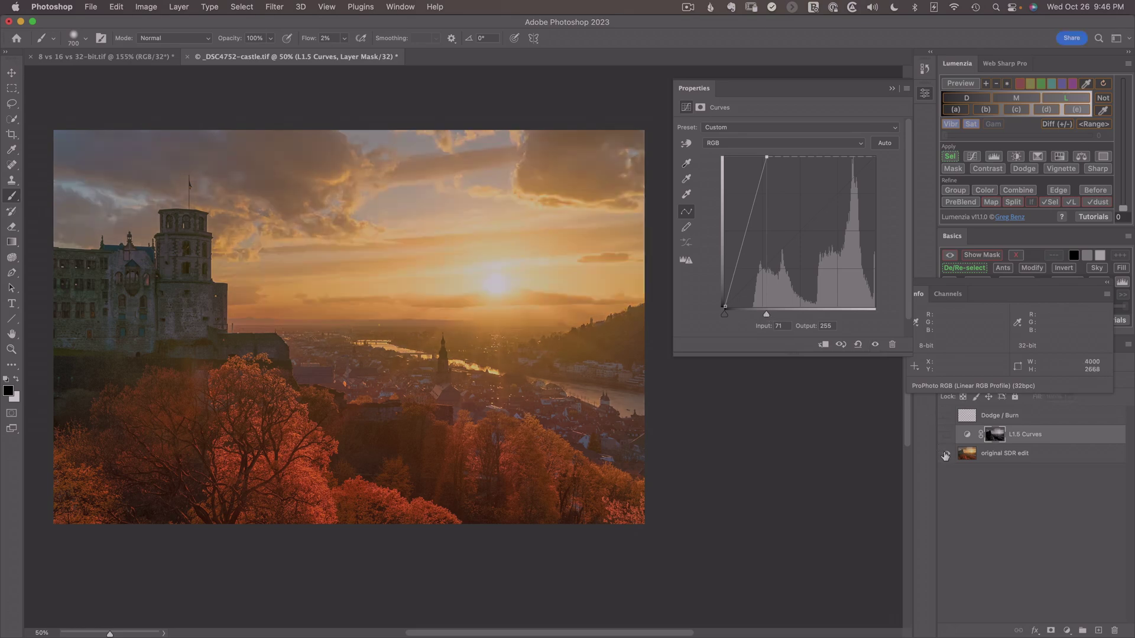
{"action": "left_click", "coordinate": [945, 454], "text": "alt"}
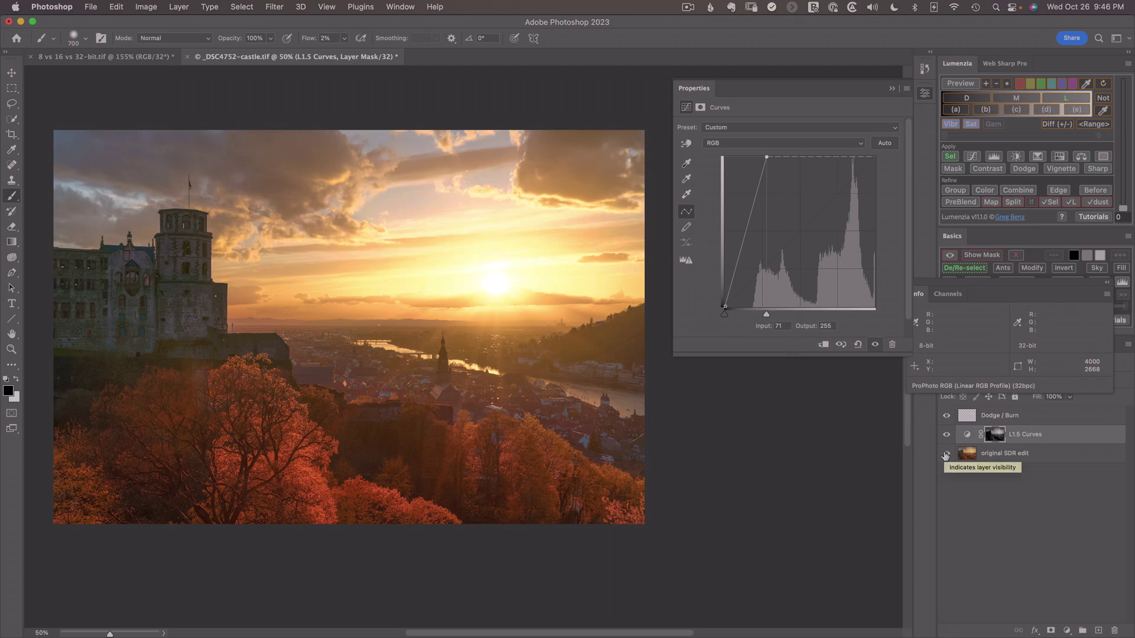
{"action": "key", "text": "super+d"}
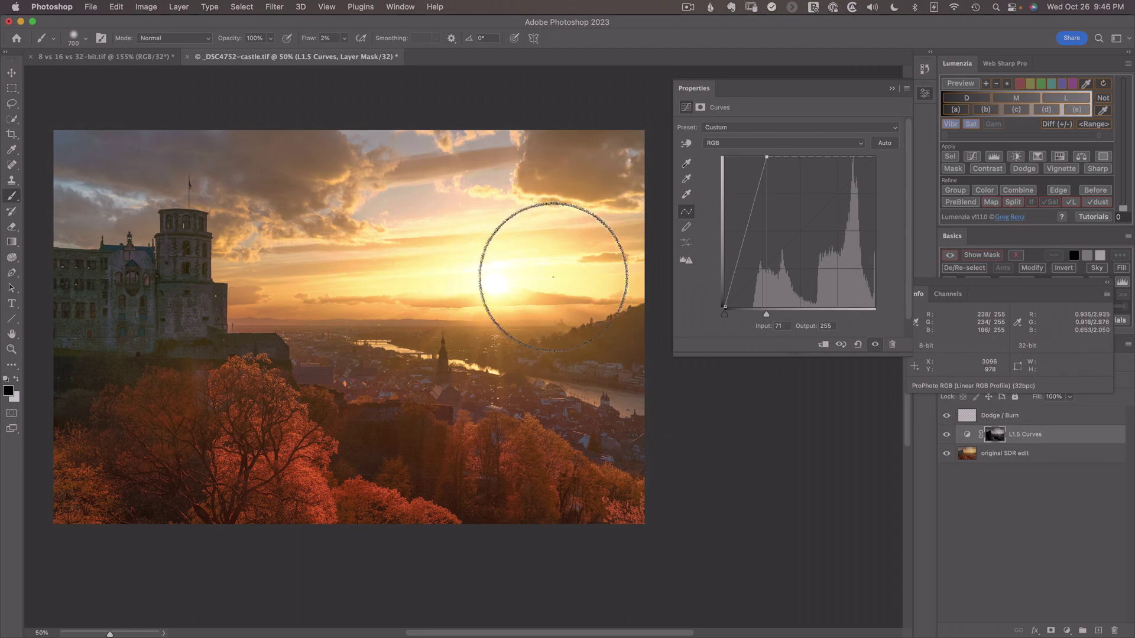
Add a lights-masked L1.5 HSL Hue/Saturation layer with Saturation at +22
{"action": "left_click", "coordinate": [1066, 99]}
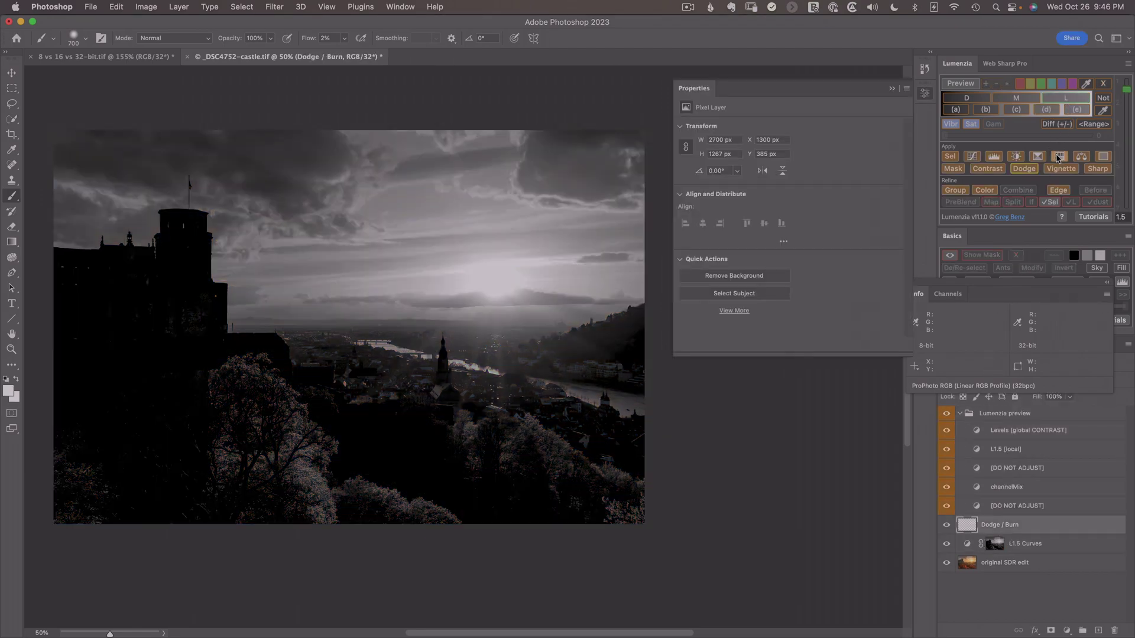
{"action": "left_click", "coordinate": [1058, 156]}
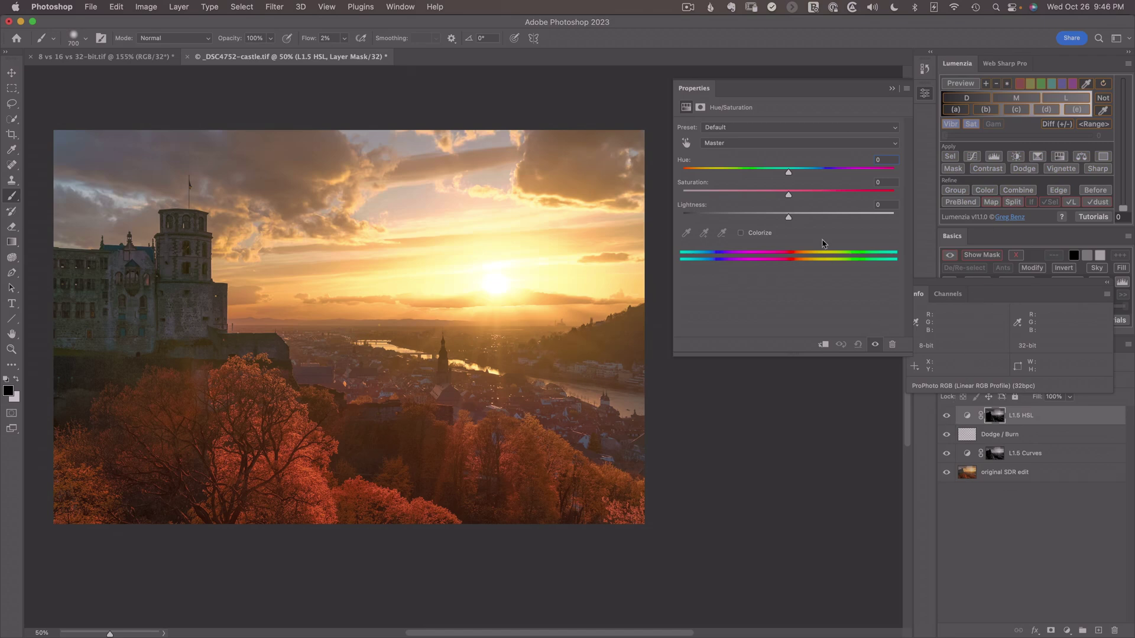
{"action": "mouse_move", "coordinate": [789, 196]}
{"action": "left_mouse_down"}
{"action": "mouse_move", "coordinate": [823, 197]}
{"action": "mouse_move", "coordinate": [811, 197]}
{"action": "left_mouse_up"}
Toggle between the original SDR edit and all edit layers to compare, ending with all layers visible
{"action": "left_click", "coordinate": [945, 475], "text": "alt"}
{"action": "left_click", "coordinate": [946, 475], "text": "alt"}
{"action": "left_click", "coordinate": [945, 475], "text": "alt"}
{"action": "left_click", "coordinate": [946, 475], "text": "alt"}
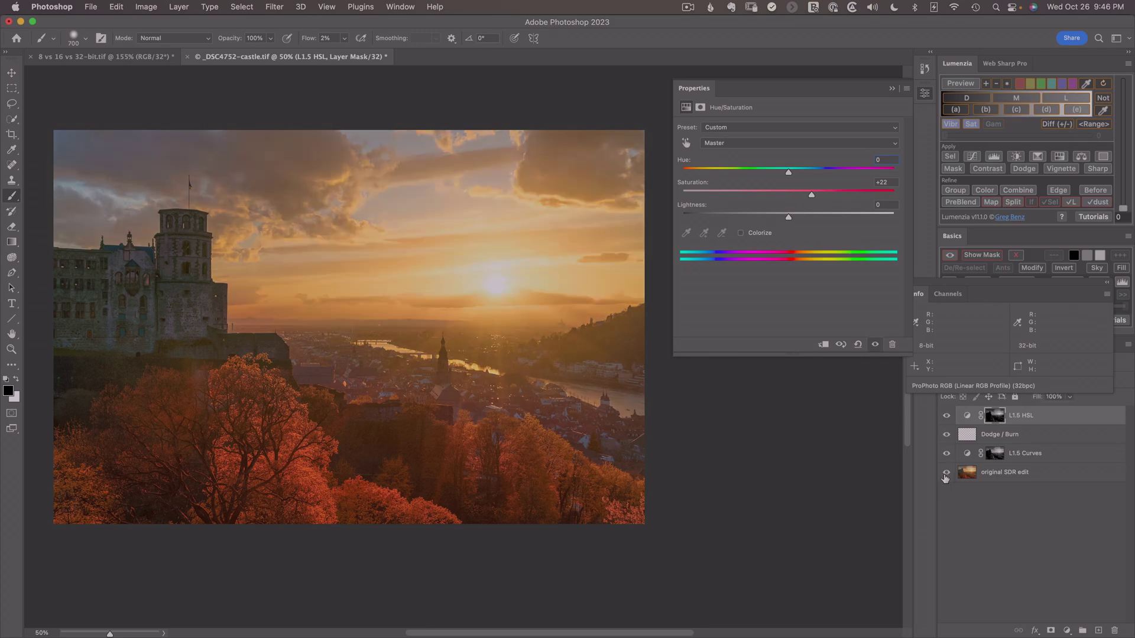
{"action": "left_click", "coordinate": [946, 475], "text": "alt"}
{"action": "left_click", "coordinate": [946, 475], "text": "alt"}
{"action": "left_click", "coordinate": [946, 475], "text": "alt"}
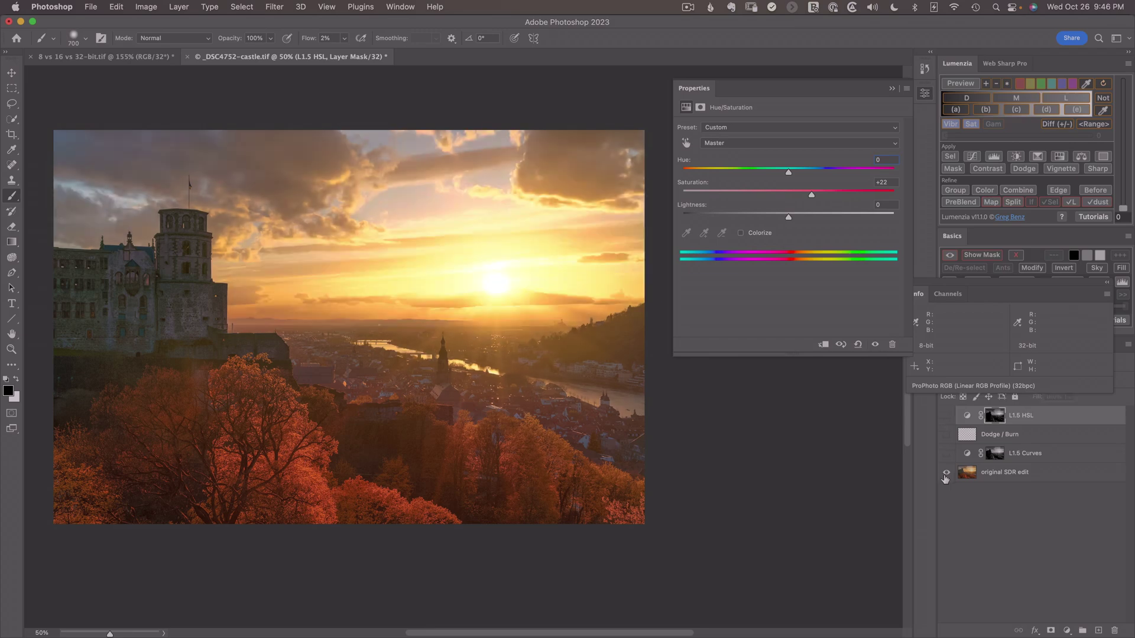
{"action": "left_click", "coordinate": [946, 475], "text": "alt"}
{"action": "left_click", "coordinate": [946, 475], "text": "alt"}
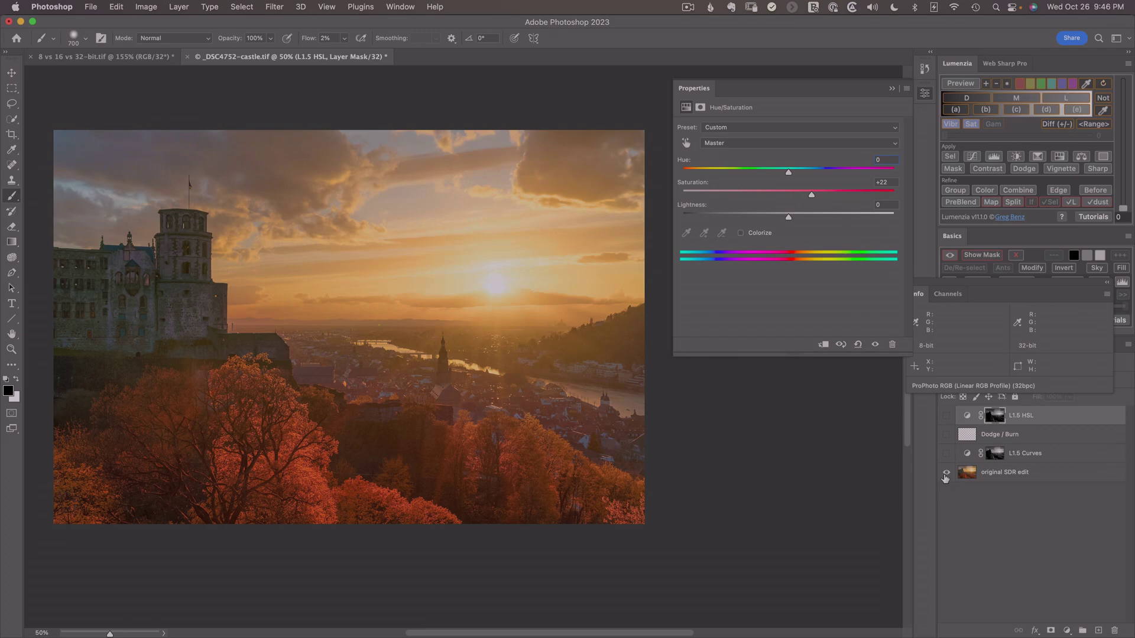
{"action": "left_click", "coordinate": [946, 475], "text": "alt"}
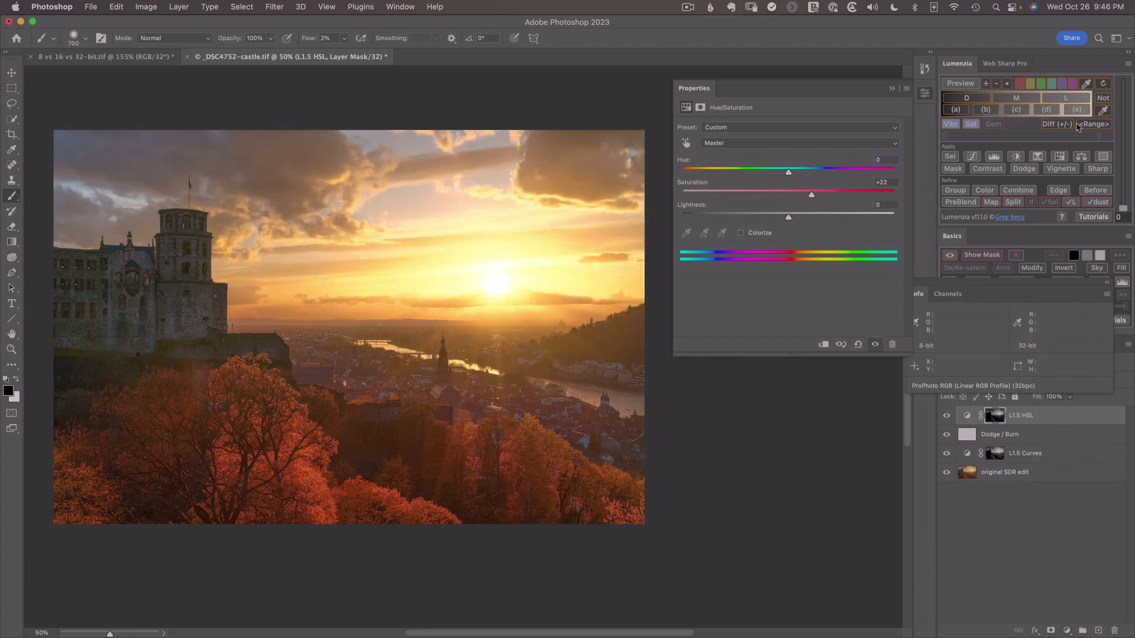
Show the Lumenzia panel's flyout options menu
{"action": "left_click", "coordinate": [1126, 65]}
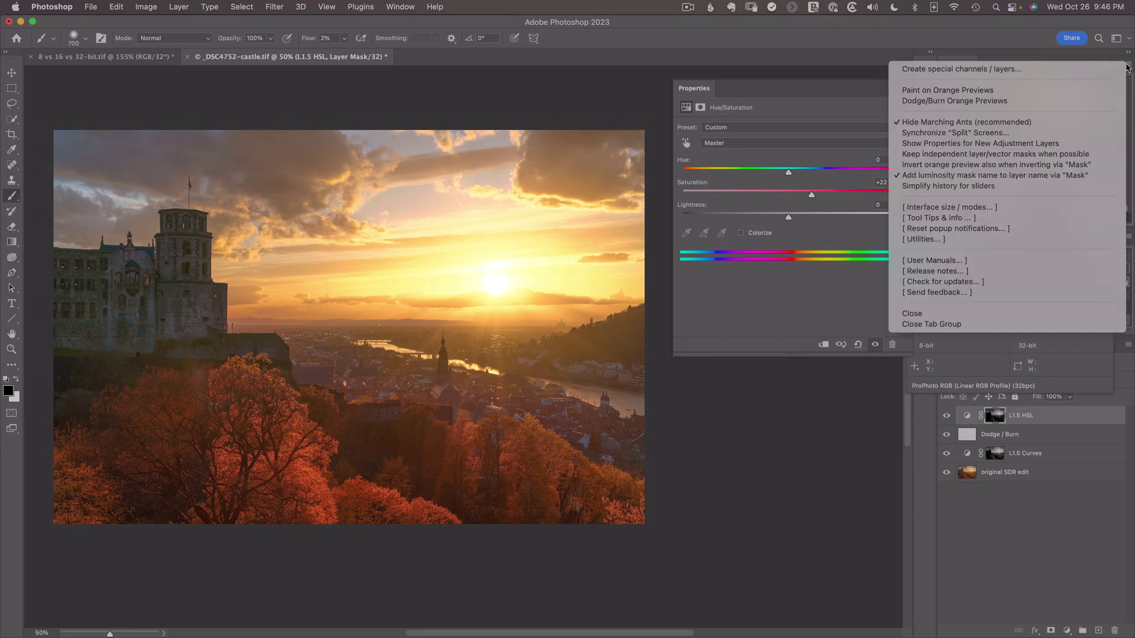